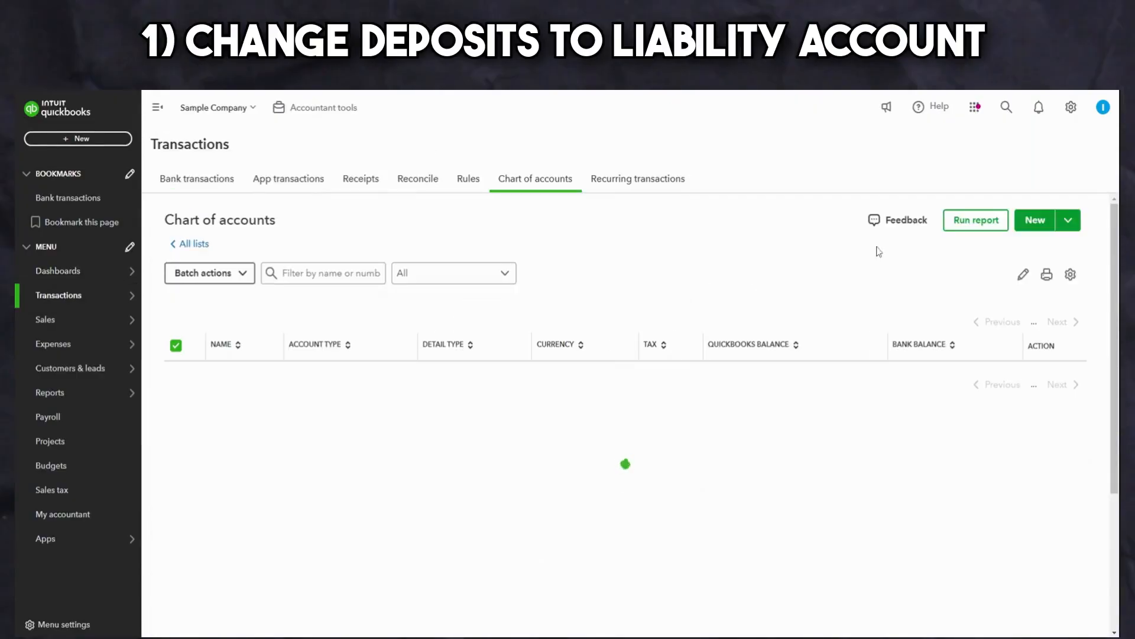
# Step: Create an account named Refundable Booking Deposits with type Other Current Liabilities and detail type Current Liabilities, and save it
pyautogui.click(1035, 221)
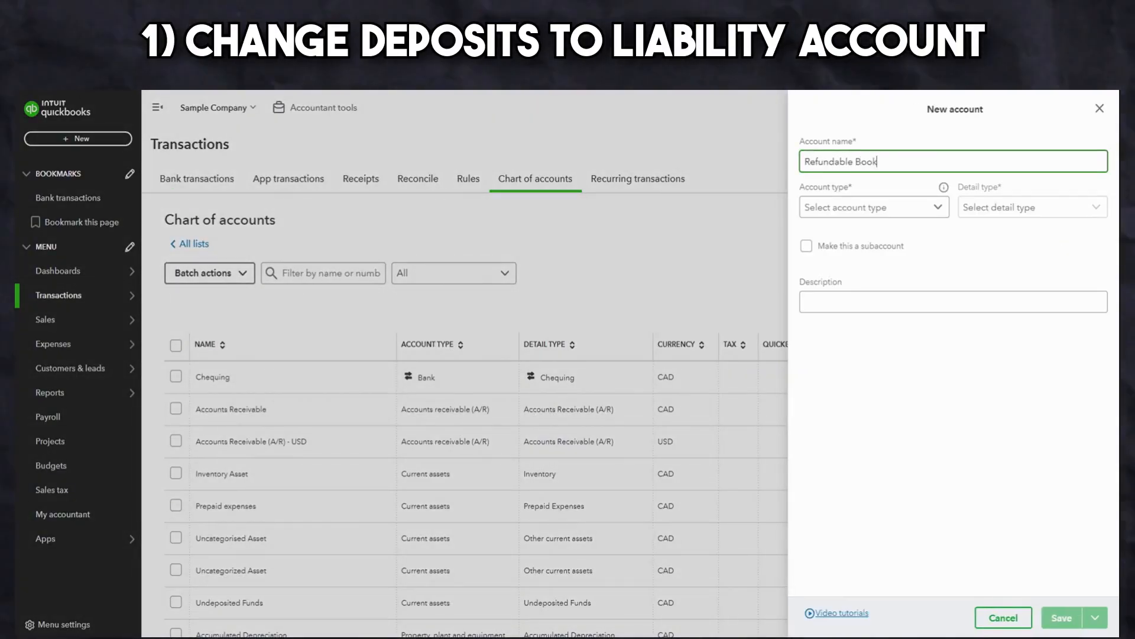
pyautogui.write('Refundable Booking Deposits')
pyautogui.click(874, 207)
pyautogui.scroll(-3, 855, 349)
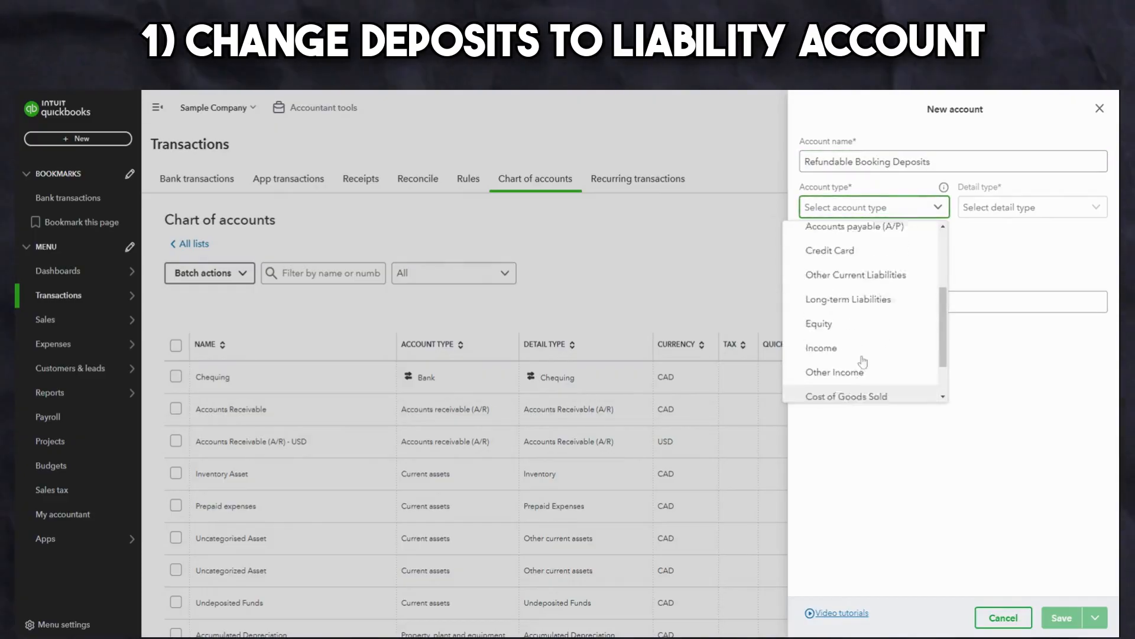
pyautogui.scroll(2, 855, 339)
pyautogui.scroll(-2, 855, 339)
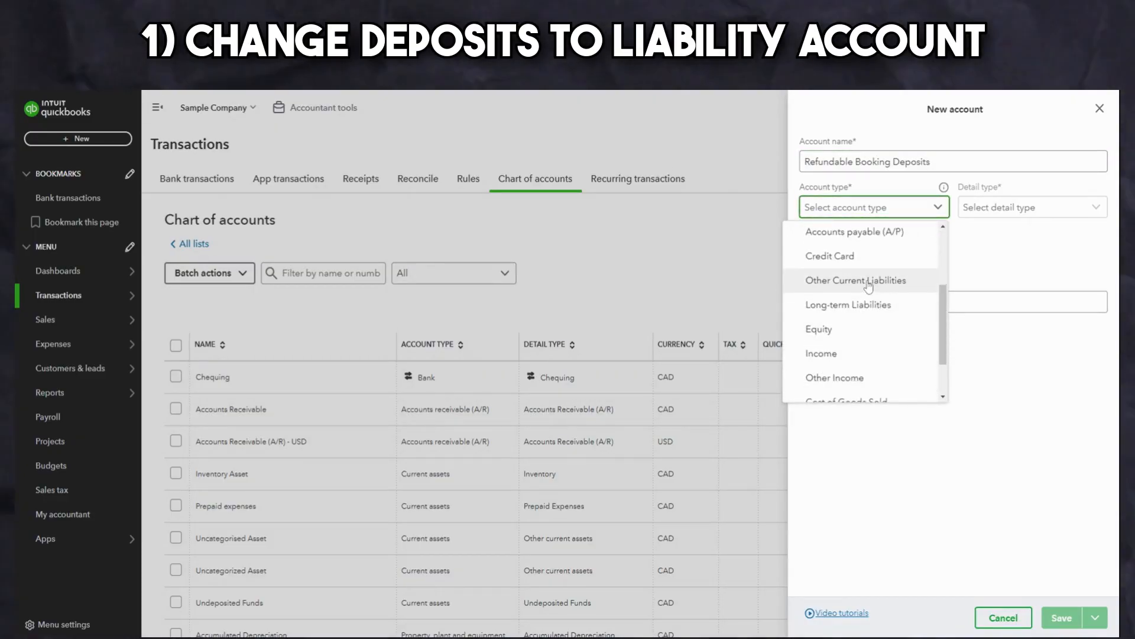
pyautogui.click(868, 281)
pyautogui.scroll(-1, 907, 549)
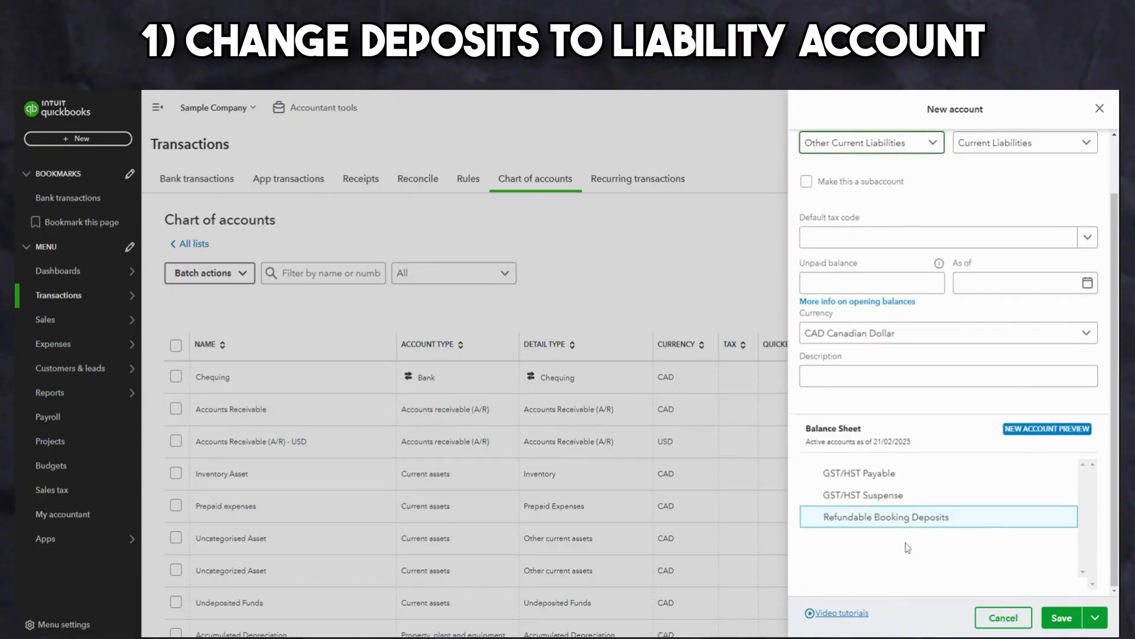
pyautogui.click(1061, 618)
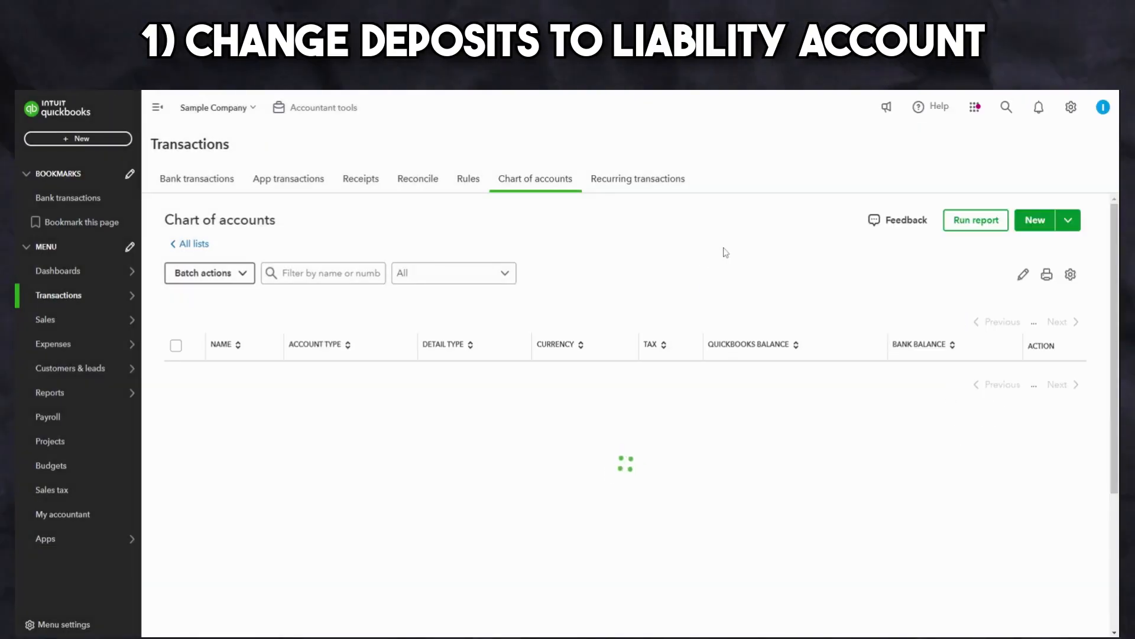
# Step: Create a service item named Refundable Deposits with Refundable Booking Deposits as its income account, and save it
pyautogui.moveTo(41, 323)
pyautogui.click(178, 441)
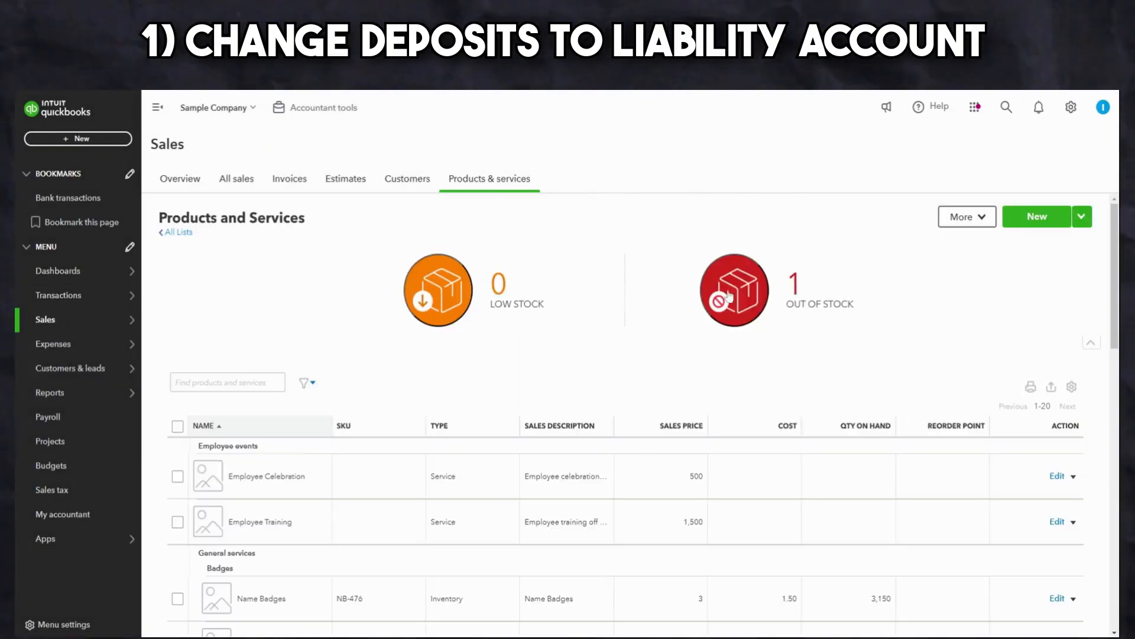
pyautogui.scroll(-3, 724, 293)
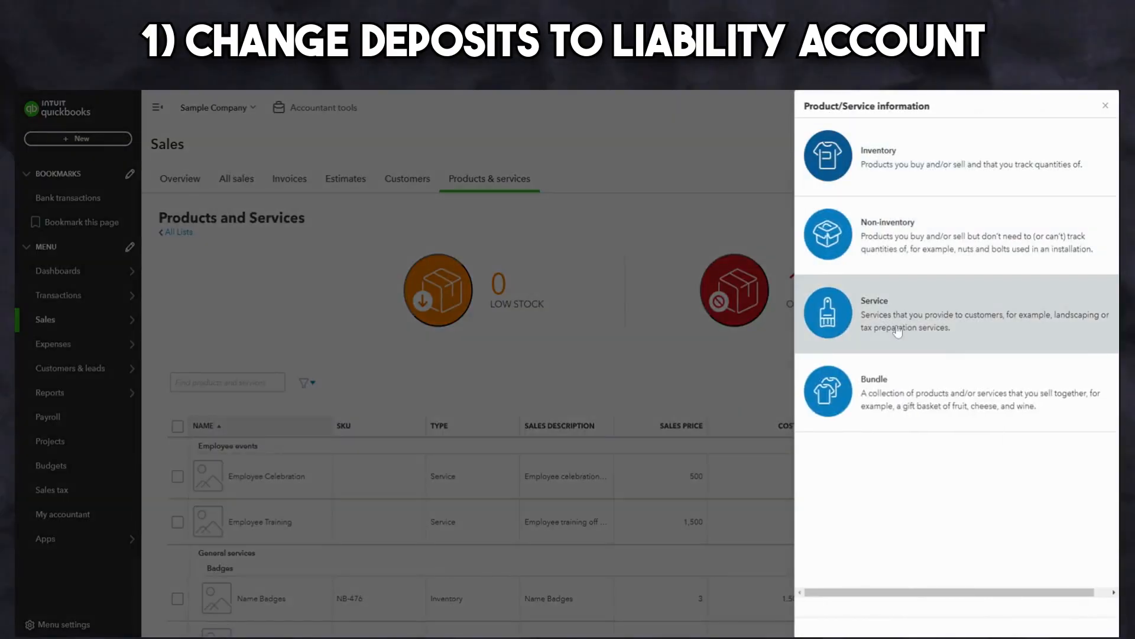
pyautogui.click(940, 331)
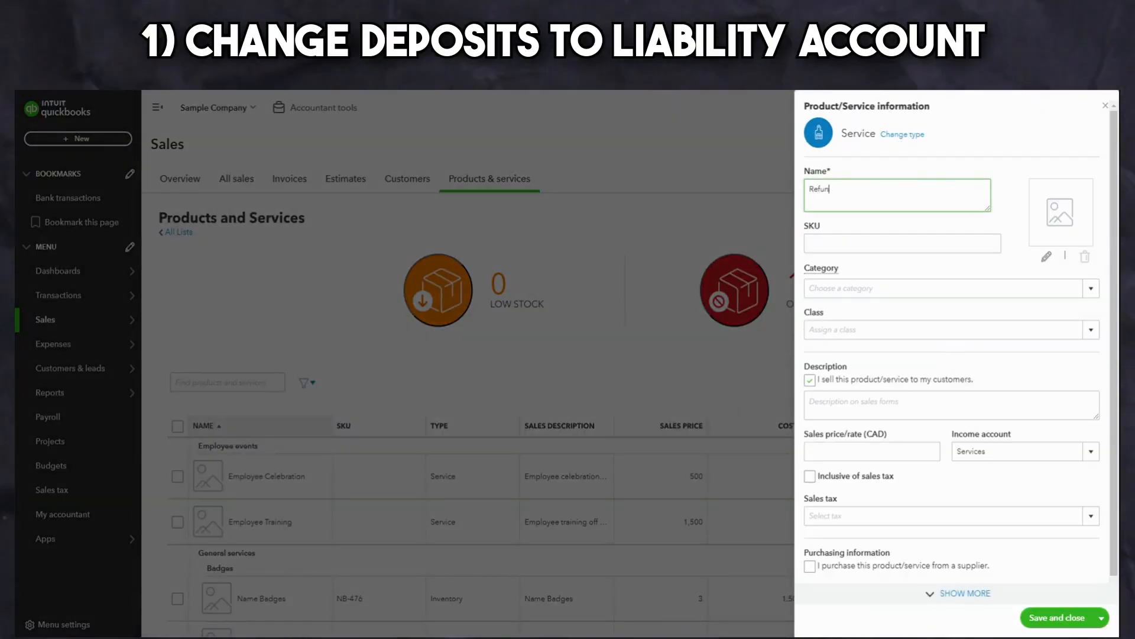
pyautogui.write('sits')
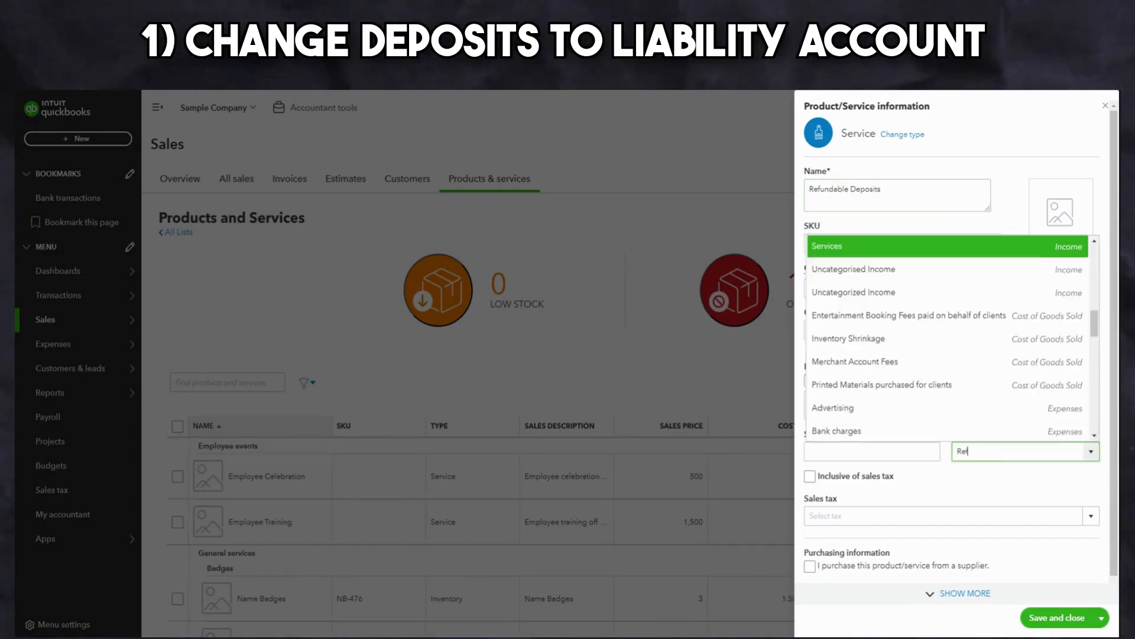
pyautogui.write('Refundable Booking Deposits')
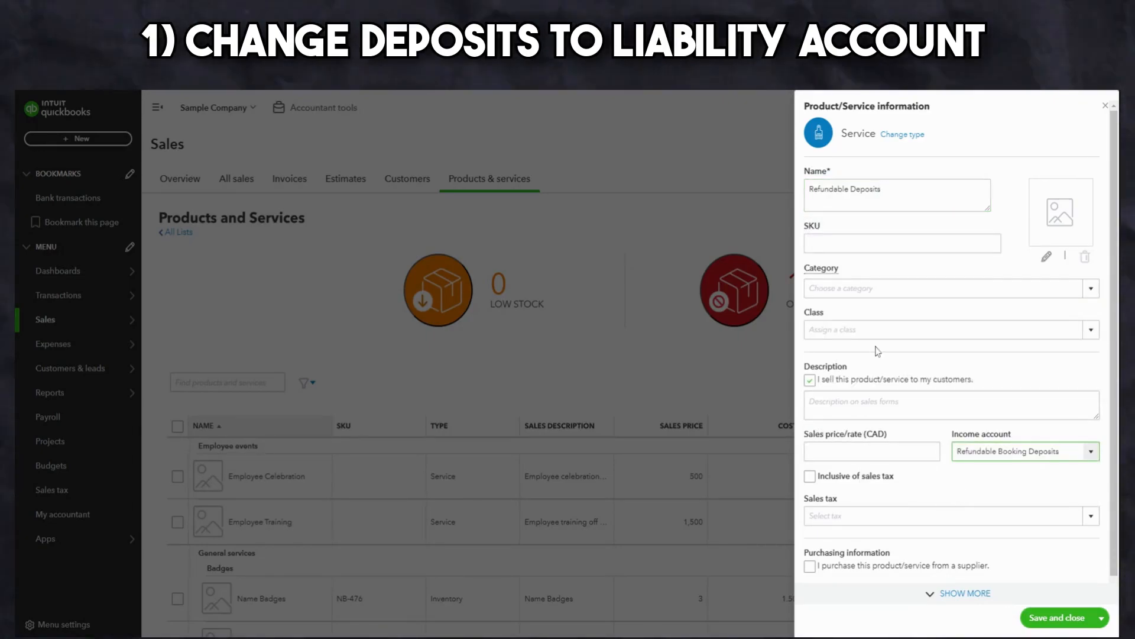
pyautogui.click(1053, 619)
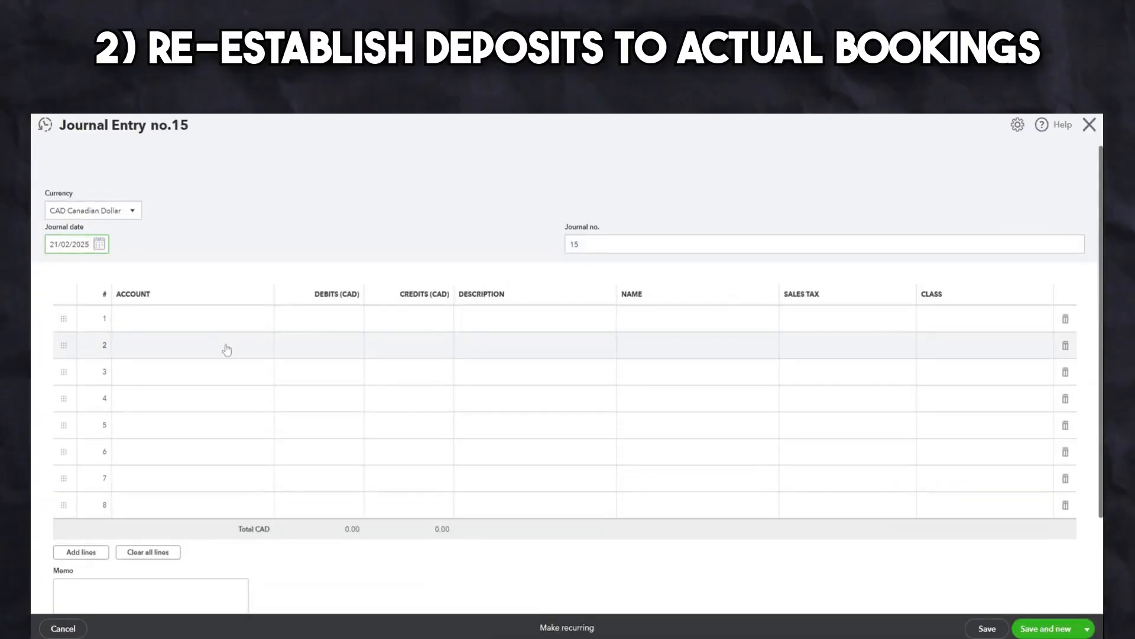
# Step: Debit the Sales account 500 on the first line of the journal entry
pyautogui.click(204, 326)
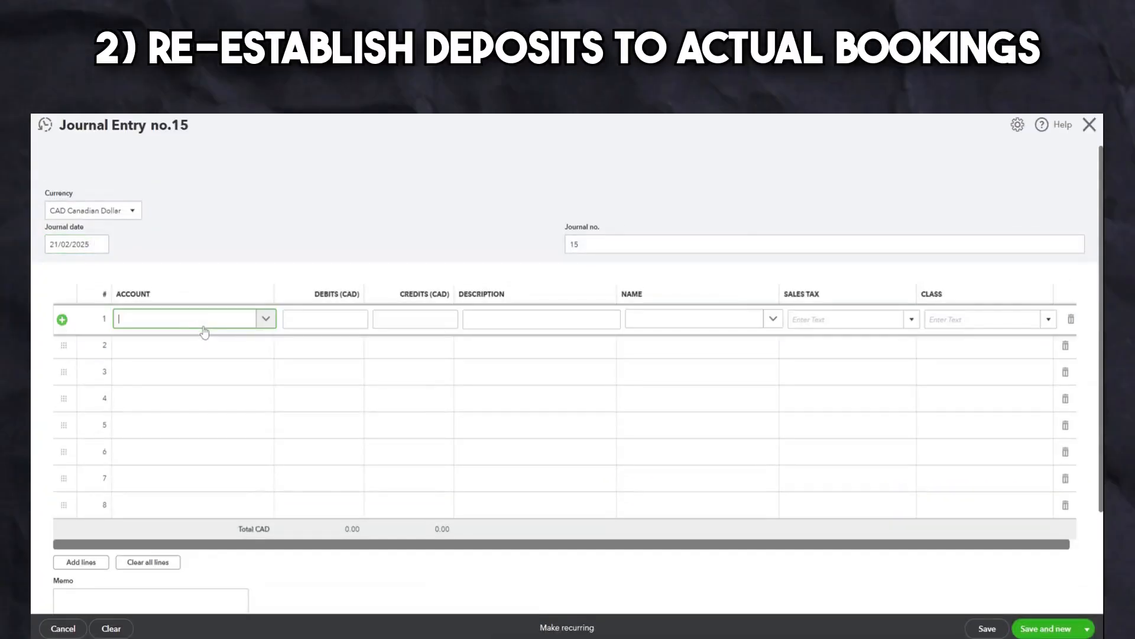
pyautogui.write('inc')
pyautogui.press('BackSpace')
pyautogui.press('BackSpace')
pyautogui.press('BackSpace')
pyautogui.write('sale')
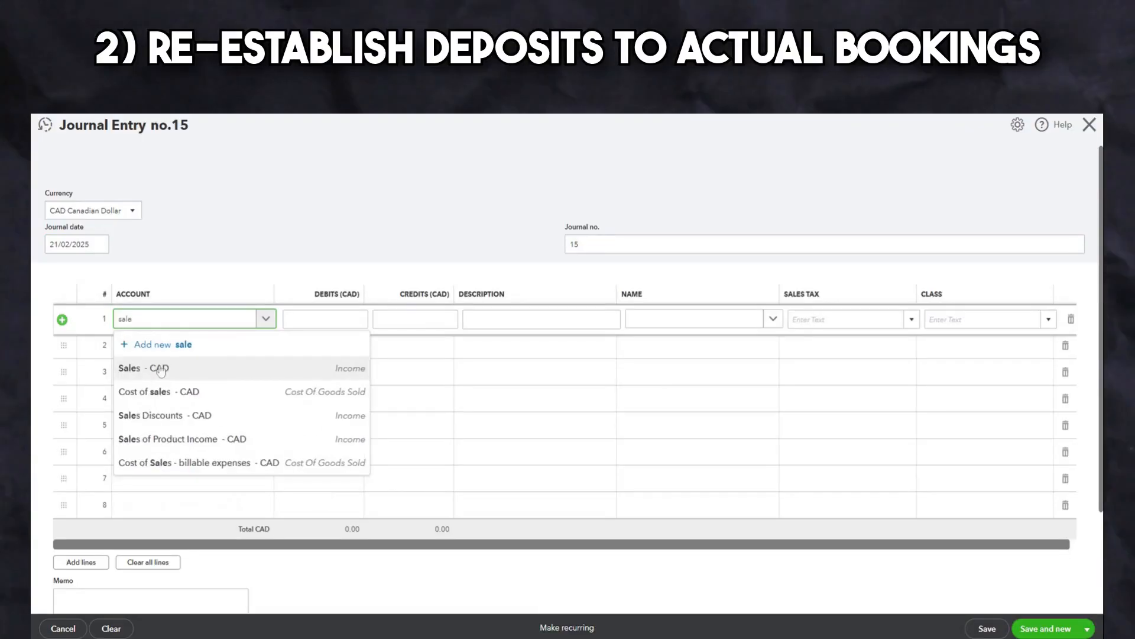
pyautogui.click(160, 369)
pyautogui.click(300, 326)
pyautogui.write('500')
# Step: Credit Refundable Booking Deposits 100 on each of journal lines 2 and 3
pyautogui.click(223, 349)
pyautogui.write('Refun')
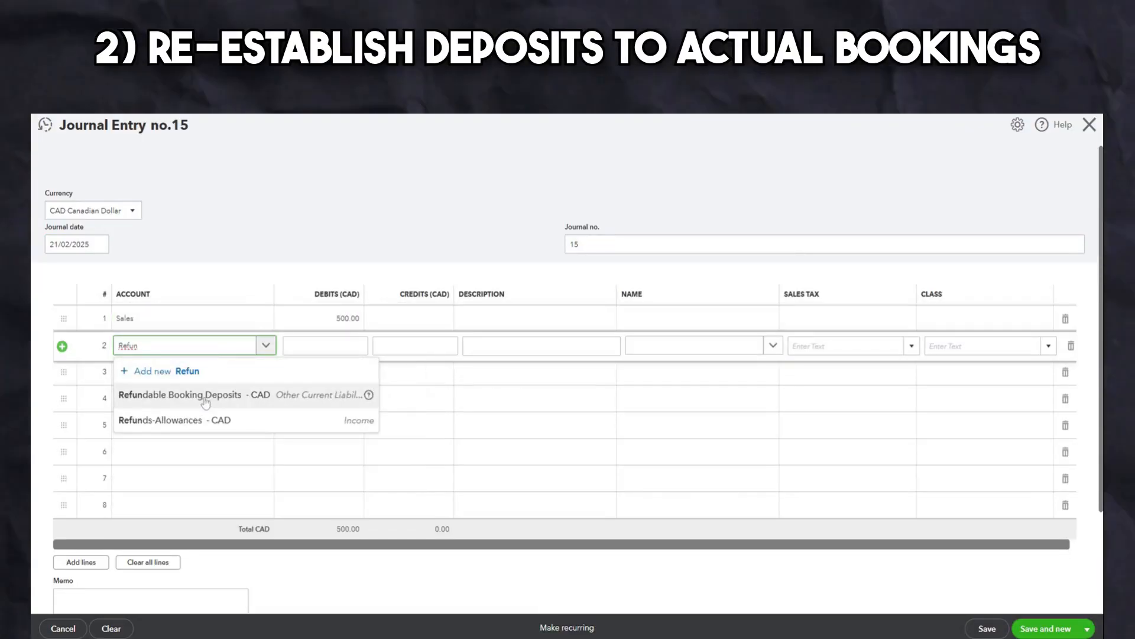
pyautogui.click(204, 397)
pyautogui.click(151, 375)
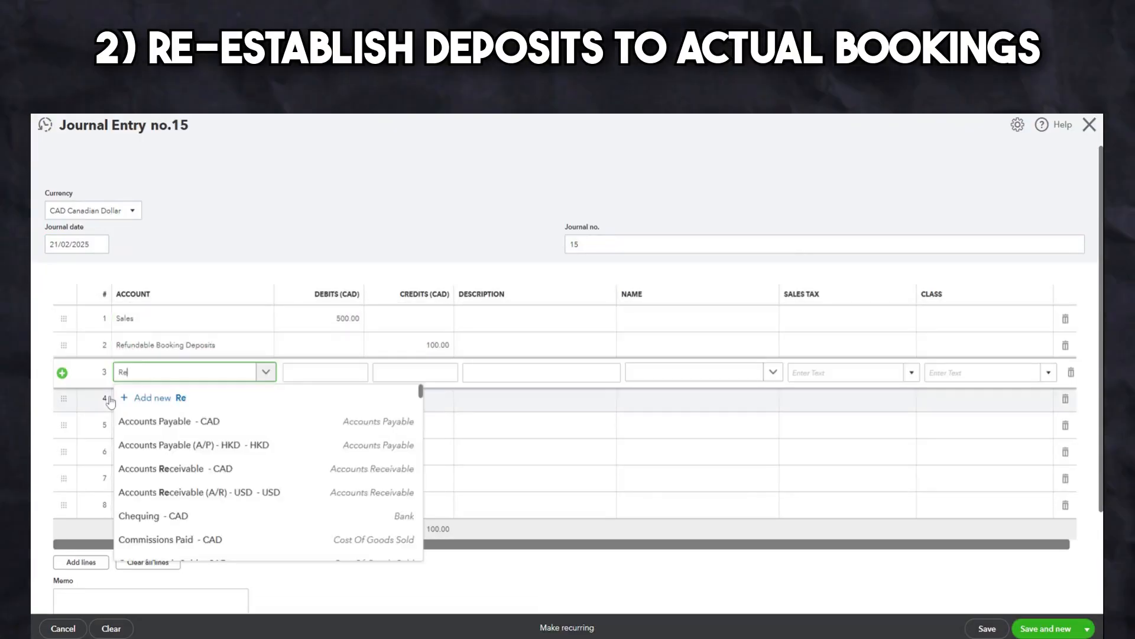
pyautogui.write('Refun')
pyautogui.click(189, 423)
pyautogui.click(416, 372)
pyautogui.write('100')
# Step: Credit Refundable Booking Deposits 100 on each of journal lines 4 and 5
pyautogui.click(147, 402)
pyautogui.write('Refun')
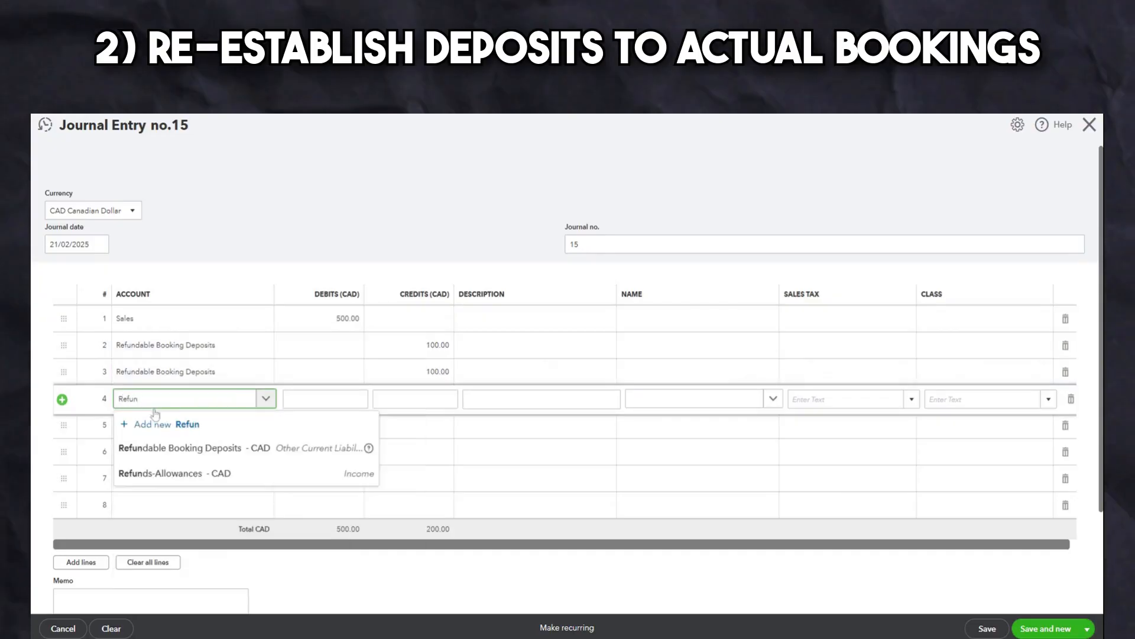
pyautogui.click(178, 448)
pyautogui.click(417, 398)
pyautogui.write('100')
pyautogui.click(157, 426)
pyautogui.write('Refundable Booking Deposits')
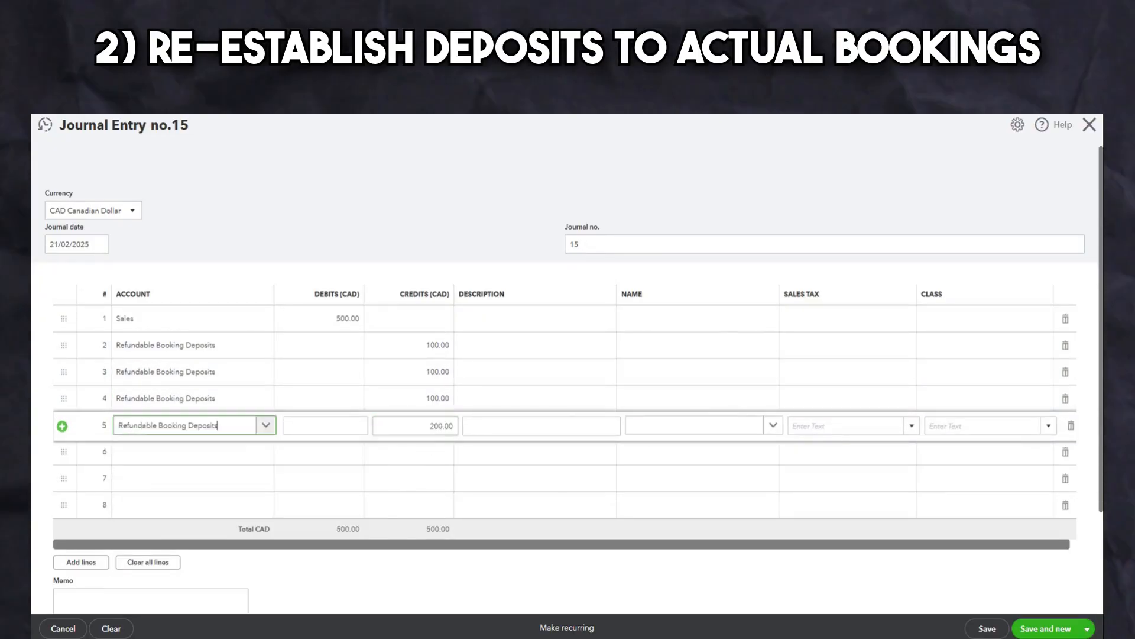
pyautogui.click(178, 471)
pyautogui.click(416, 426)
pyautogui.write('100')
# Step: Credit Refundable Booking Deposits 100 on journal line 6
pyautogui.click(148, 457)
pyautogui.write('Refun')
pyautogui.click(185, 502)
pyautogui.click(416, 452)
pyautogui.write('100')
# Step: Assign a different customer name to each deposit credit on journal lines 2, 3 and 4
pyautogui.click(652, 345)
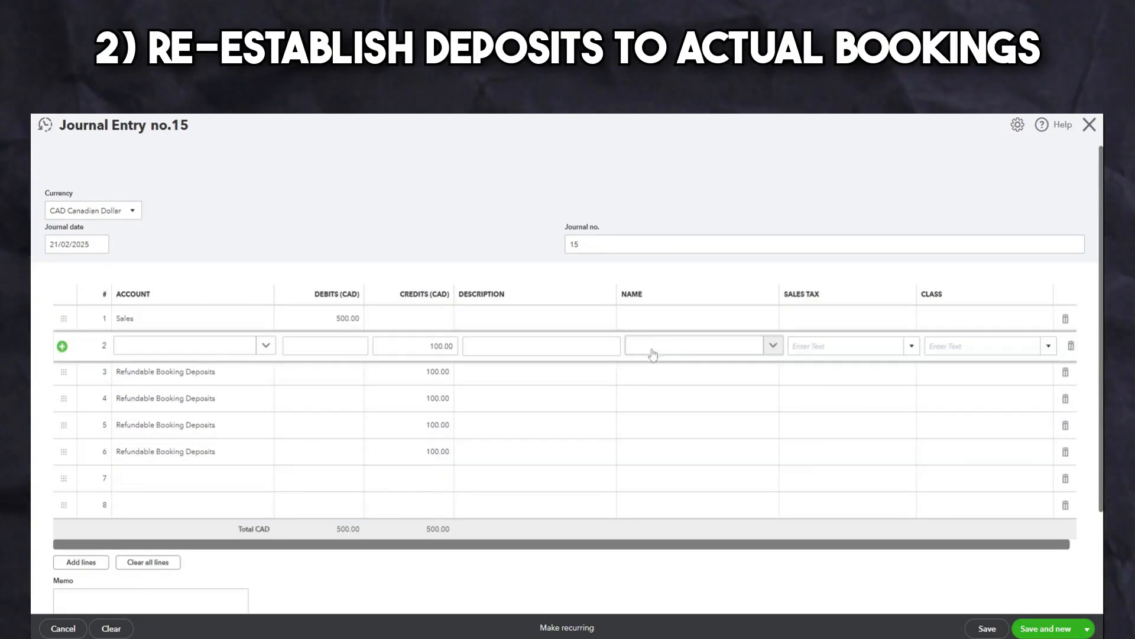
pyautogui.click(753, 418)
pyautogui.click(748, 375)
pyautogui.scroll(-1, 740, 467)
pyautogui.click(733, 482)
pyautogui.click(697, 403)
pyautogui.scroll(-2, 725, 460)
pyautogui.click(721, 497)
# Step: Assign a different customer name to each deposit credit on journal lines 5 and 6
pyautogui.click(712, 429)
pyautogui.scroll(-2, 712, 509)
pyautogui.scroll(-3, 709, 529)
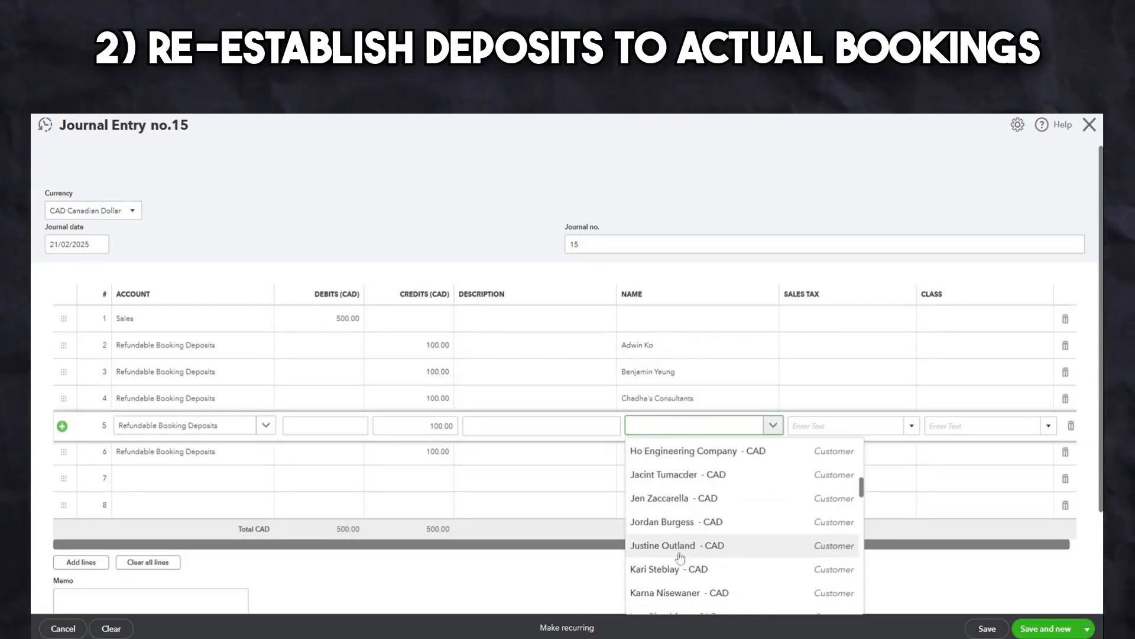
pyautogui.click(707, 528)
pyautogui.click(692, 452)
pyautogui.scroll(-3, 685, 532)
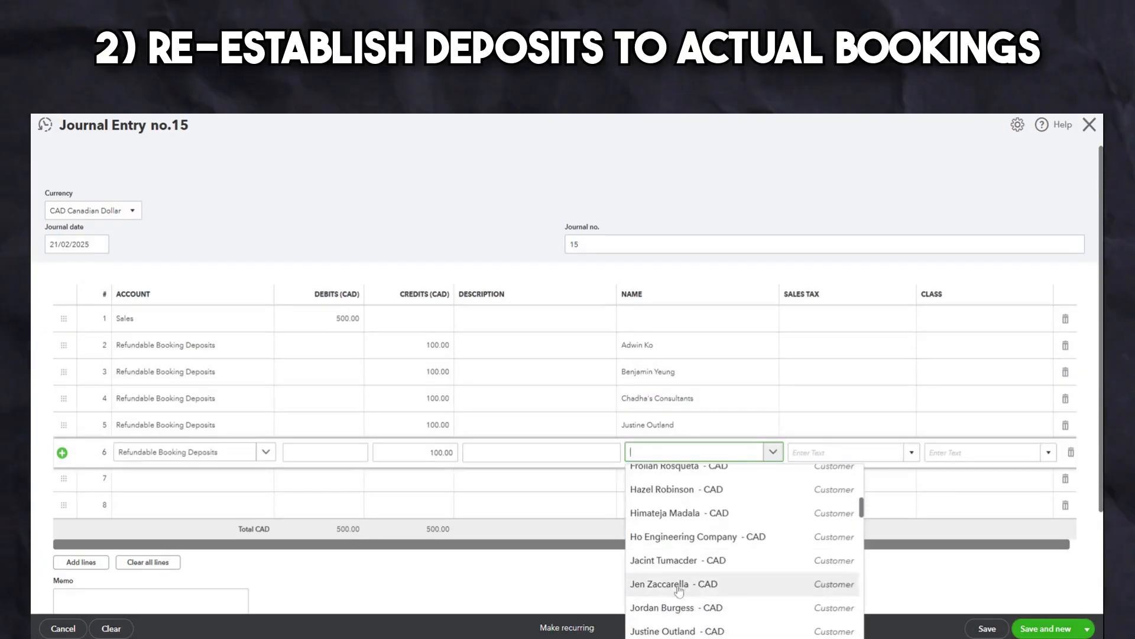
pyautogui.click(685, 580)
# Step: Save and close the journal entry, and review the liabilities on the balance sheet
pyautogui.click(406, 188)
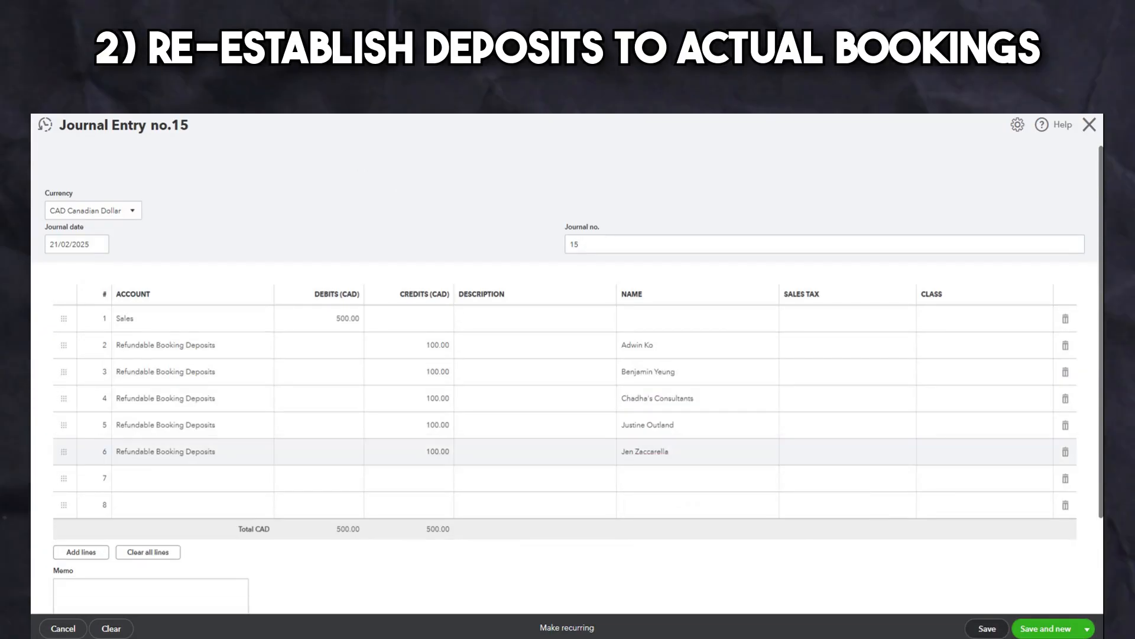
pyautogui.click(988, 630)
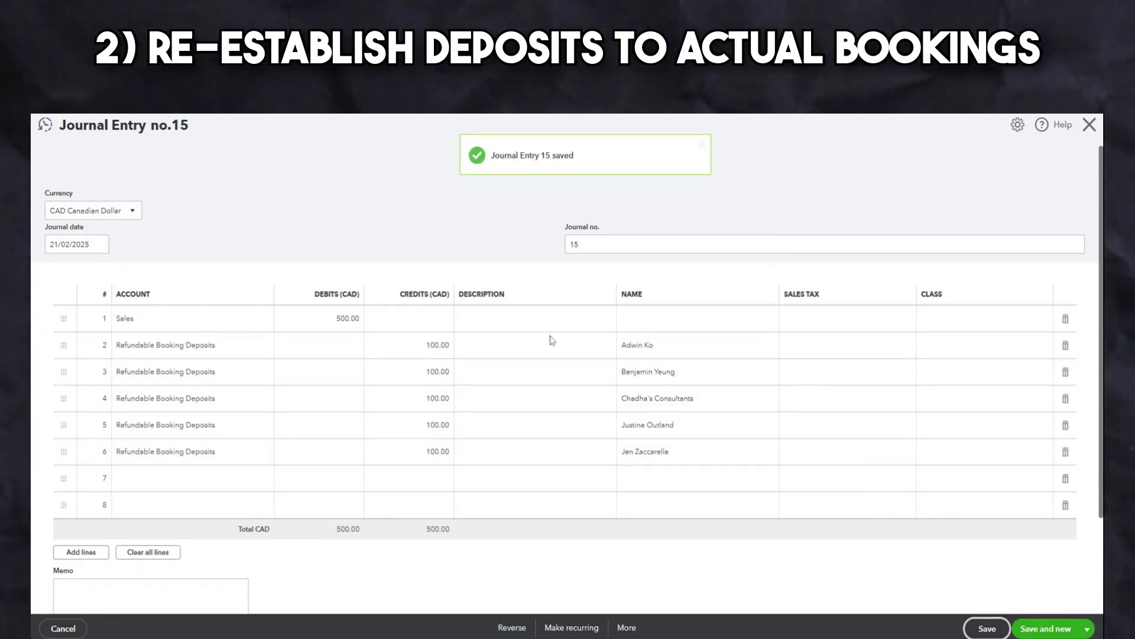
pyautogui.click(1090, 125)
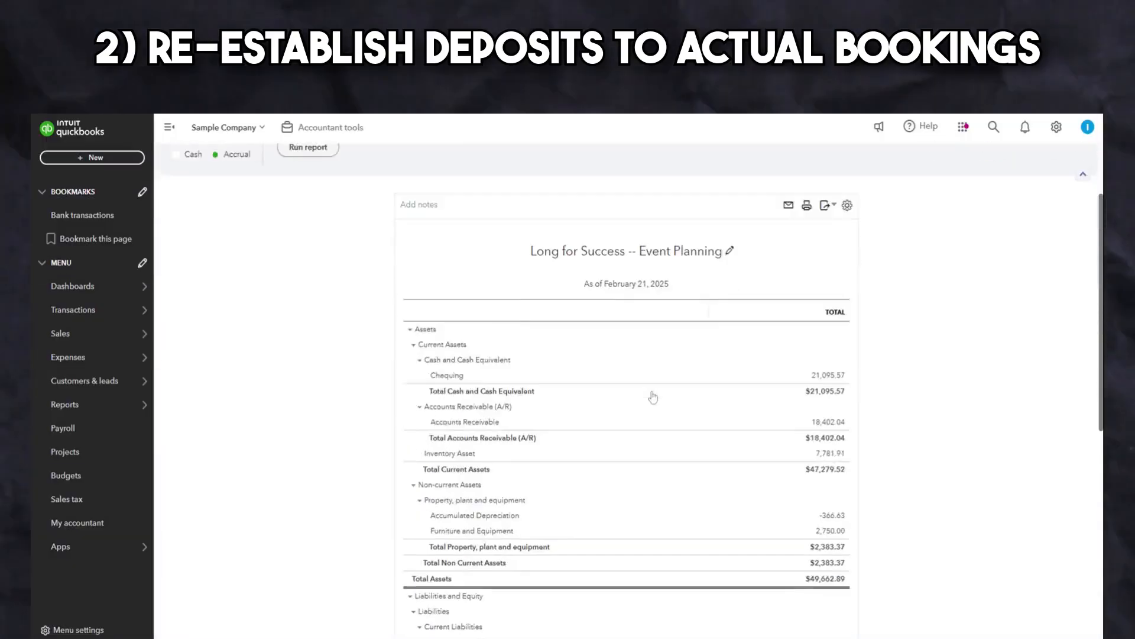
pyautogui.scroll(-5, 649, 393)
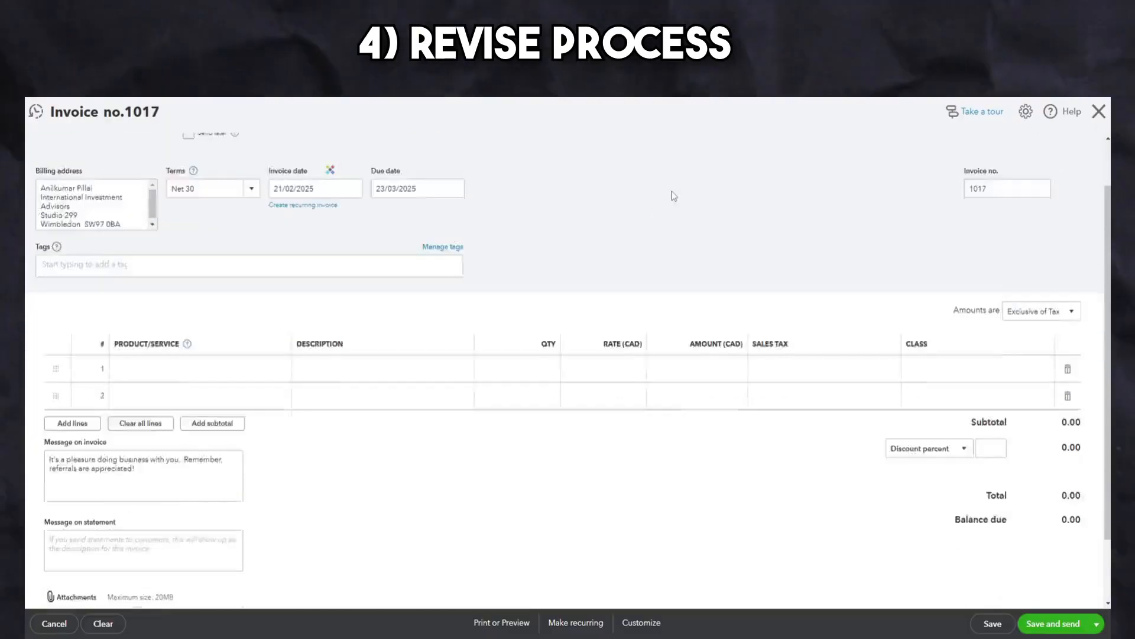
# Step: Add a Refundable Deposit line at a rate of 100 to the invoice and set amounts to Out of scope of Tax
pyautogui.scroll(-1, 672, 195)
pyautogui.click(122, 312)
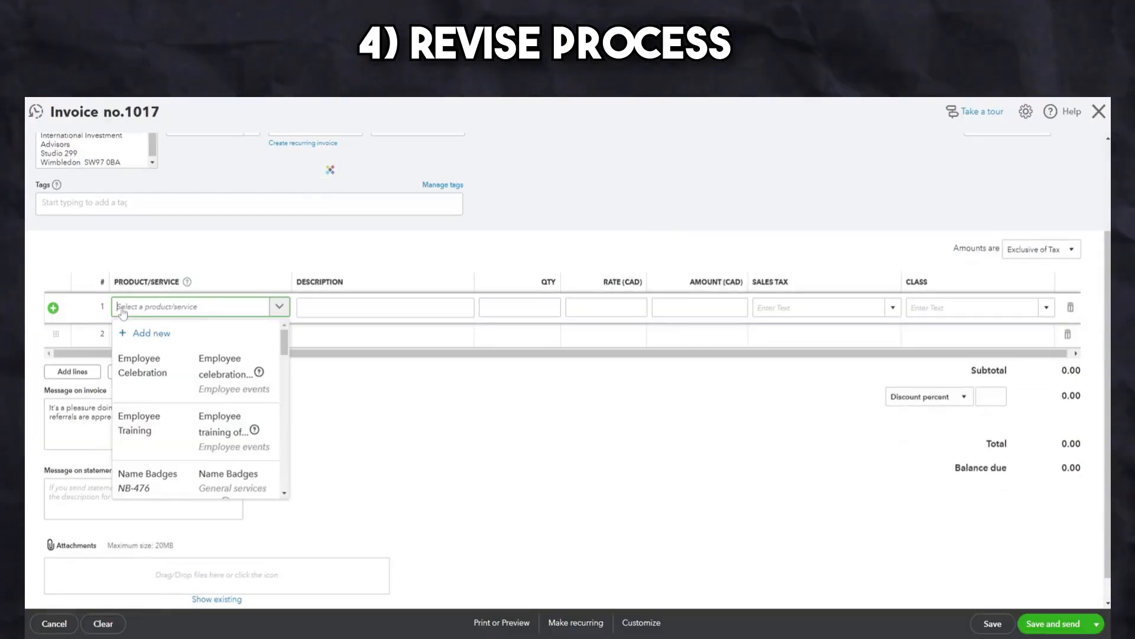
pyautogui.write('Ref100')
pyautogui.click(1039, 297)
pyautogui.click(1033, 357)
pyautogui.scroll(-1, 829, 334)
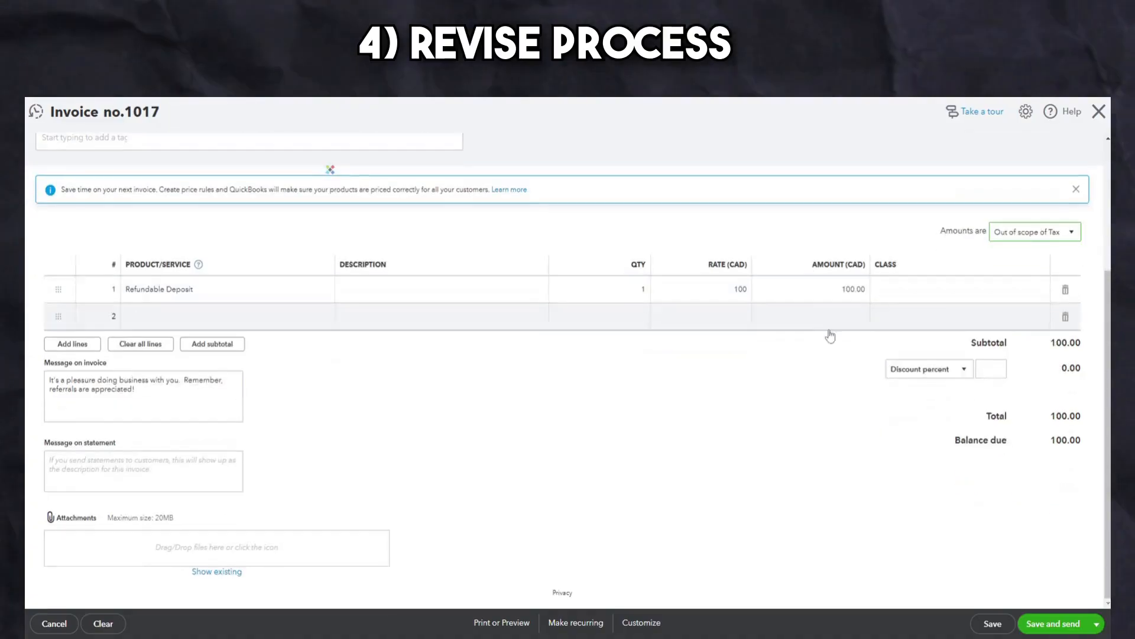
# Step: Describe the invoice line as "refundable deposit" and save the invoice
pyautogui.scroll(3, 829, 335)
pyautogui.click(378, 473)
pyautogui.write('refundable deposit')
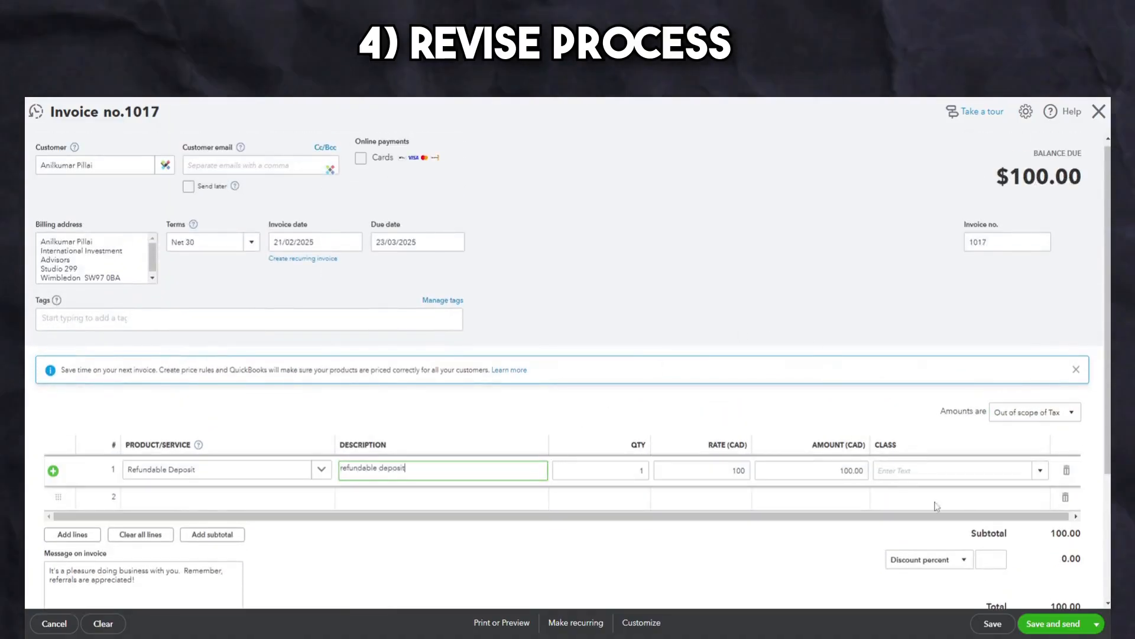
pyautogui.click(993, 624)
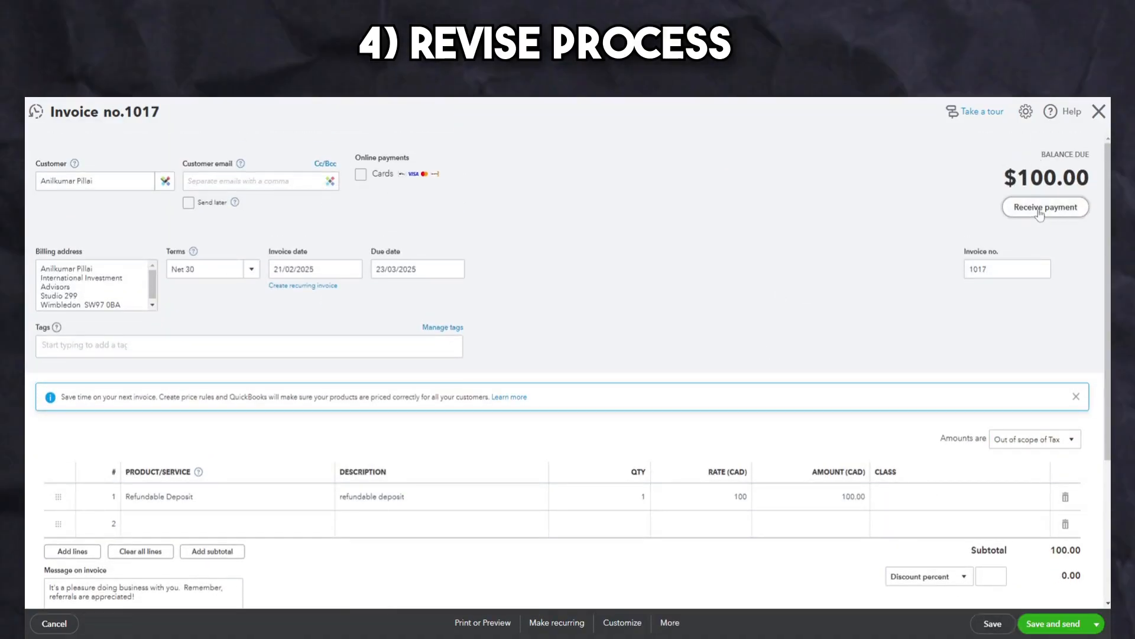
# Step: Receive the 100.00 invoice payment by Credit Card, deposited to Chequing, and save and close it
pyautogui.click(1040, 208)
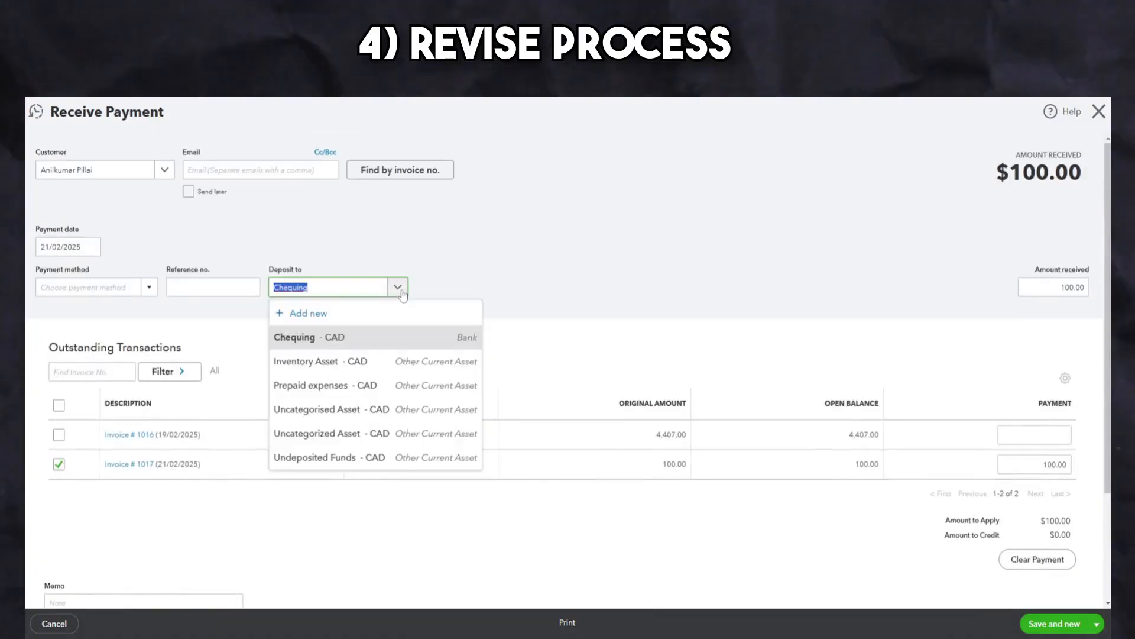
pyautogui.click(82, 287)
pyautogui.click(397, 288)
pyautogui.click(592, 249)
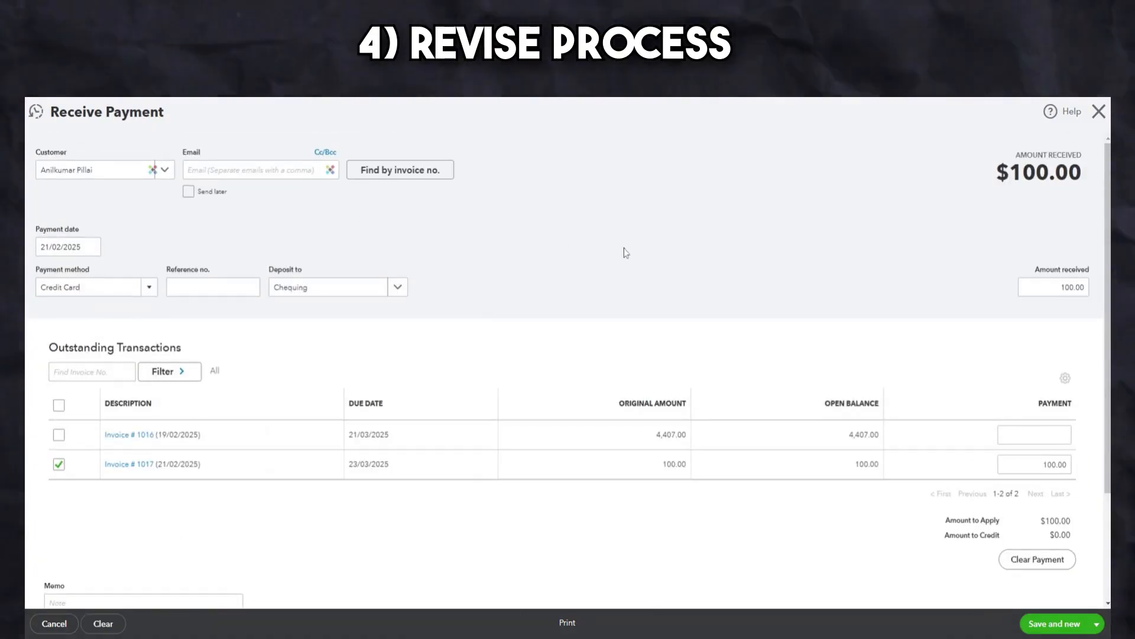
pyautogui.click(1046, 587)
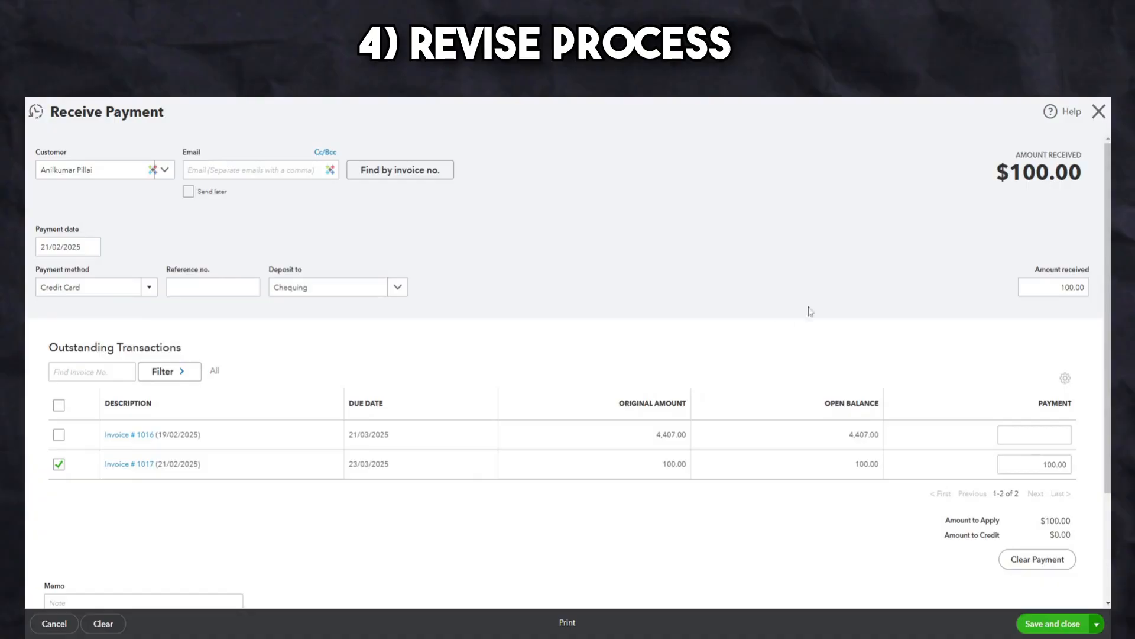
# Step: Reopen the paid $100.00 refundable deposit invoice for editing from the invoice list
pyautogui.scroll(-5, 792, 367)
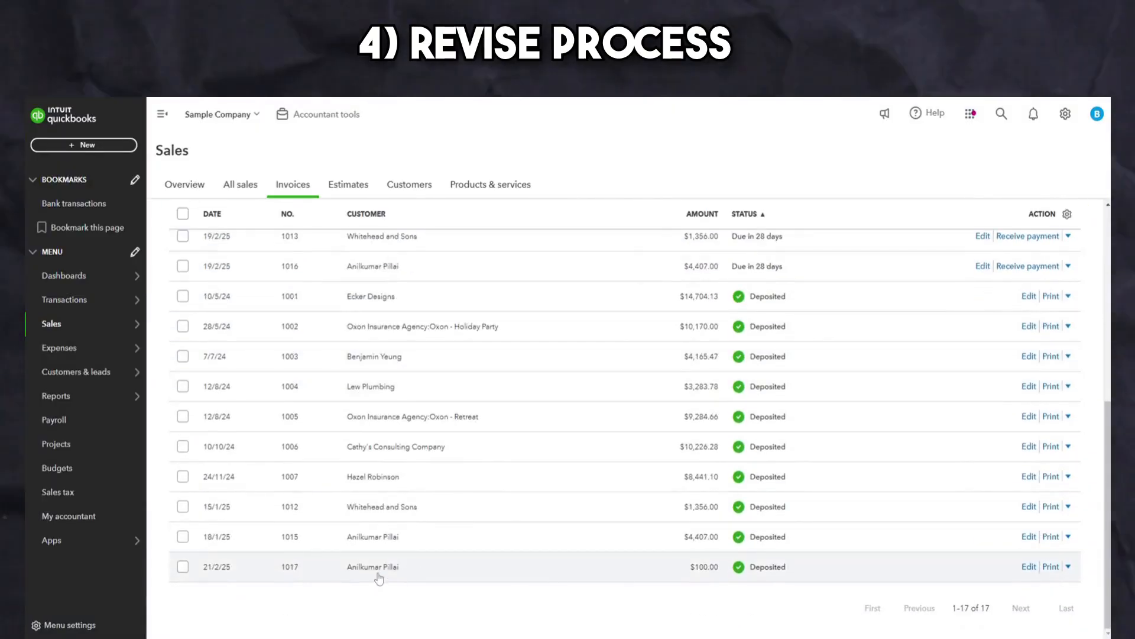
pyautogui.click(379, 569)
pyautogui.click(1045, 619)
# Step: Add an Hours line, "hours worked", of 4 at 50, and a Refundable Deposit line, "return deposit", at -100 to the invoice
pyautogui.click(219, 465)
pyautogui.scroll(-5, 248, 374)
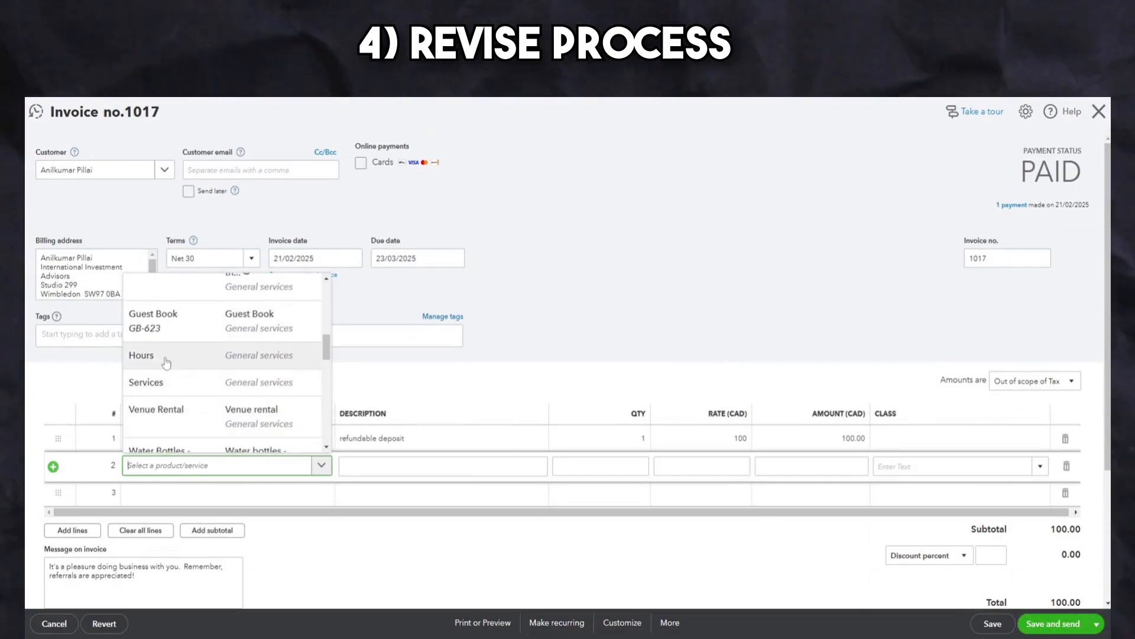
pyautogui.click(167, 361)
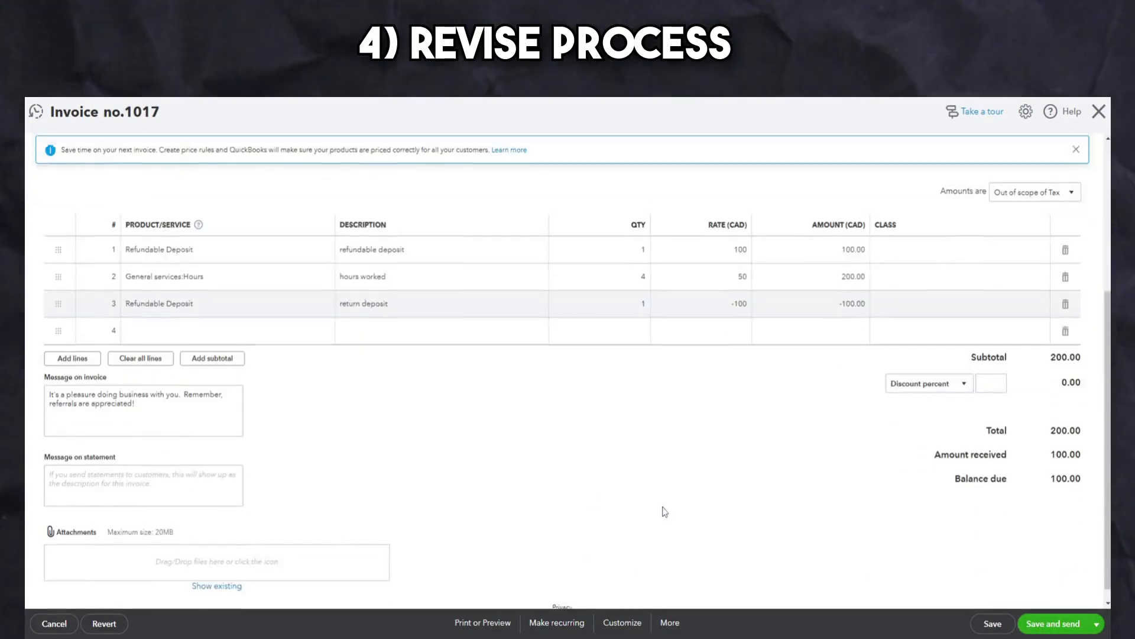
pyautogui.scroll(4, 665, 512)
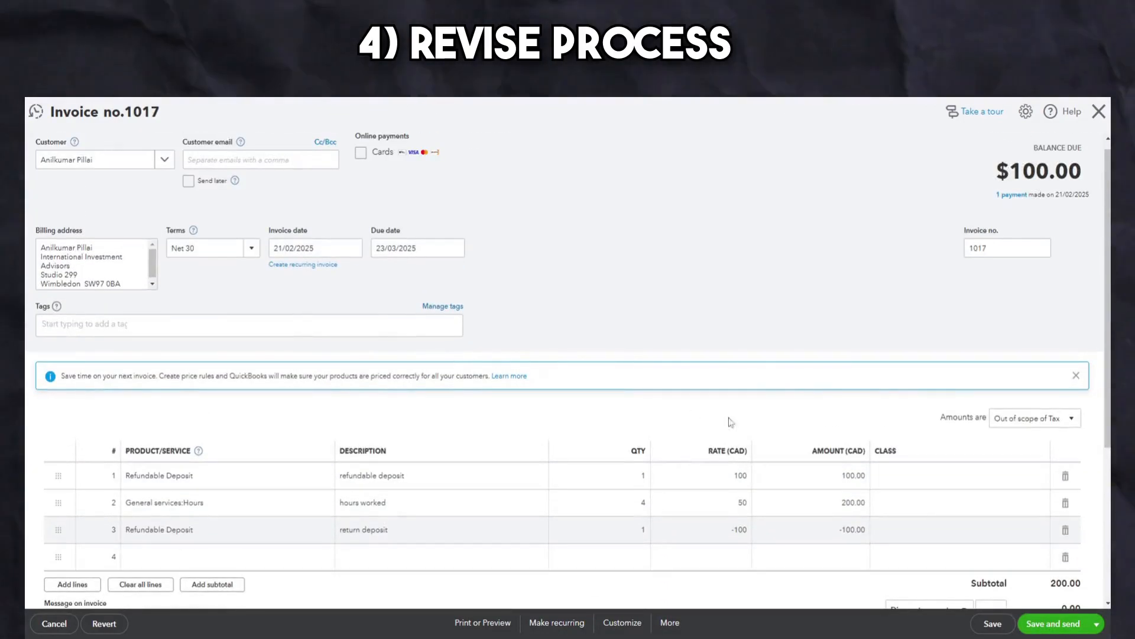
# Step: Save the invoice with its hours worked and return deposit lines, accepting the change to the linked transaction
pyautogui.scroll(-2, 799, 213)
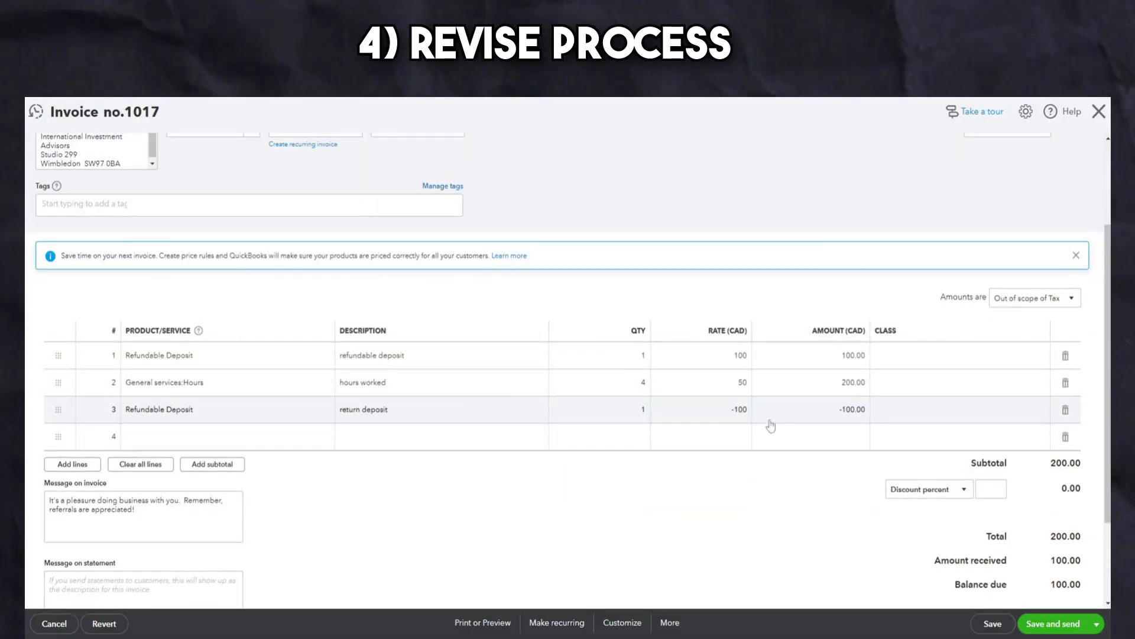
pyautogui.click(993, 624)
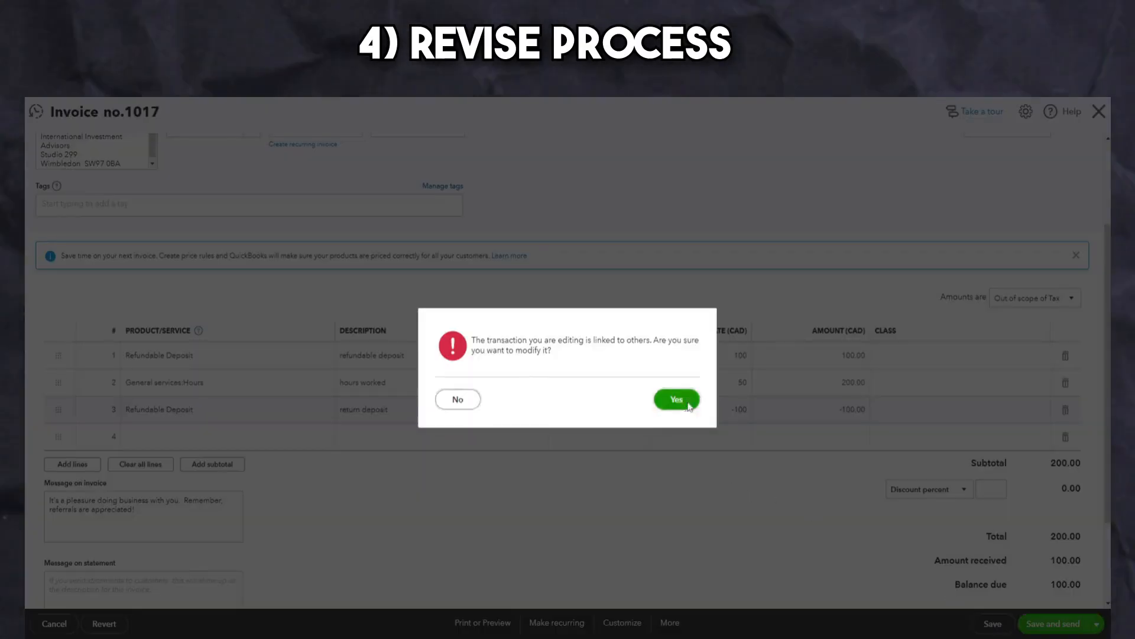
pyautogui.click(676, 400)
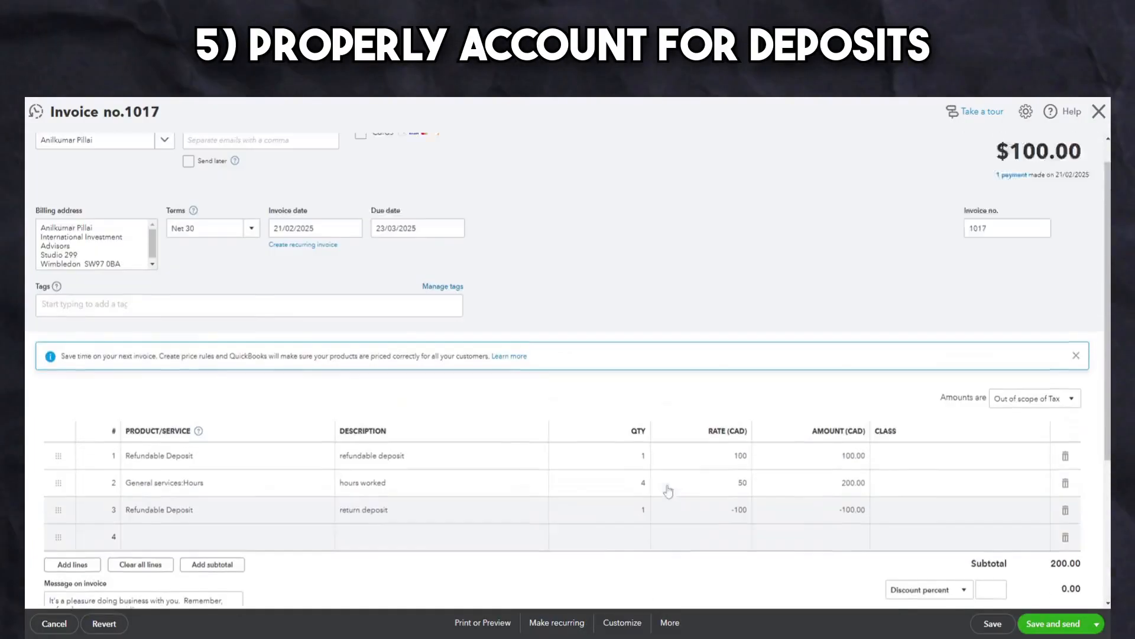
pyautogui.scroll(1, 681, 458)
pyautogui.scroll(-2, 817, 223)
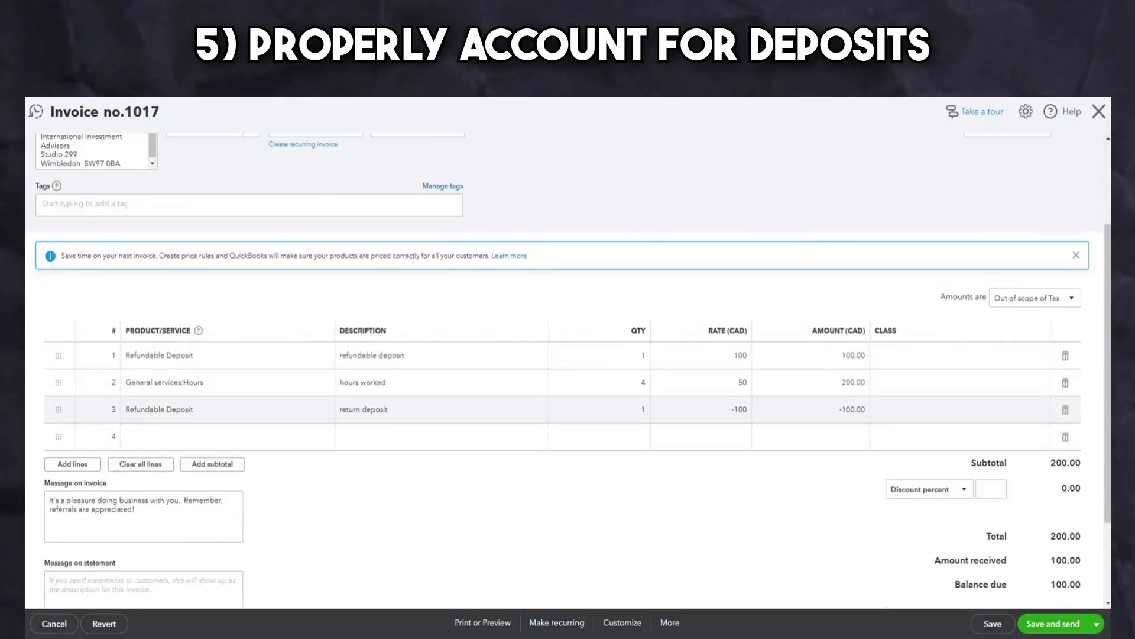
pyautogui.click(993, 623)
pyautogui.click(677, 398)
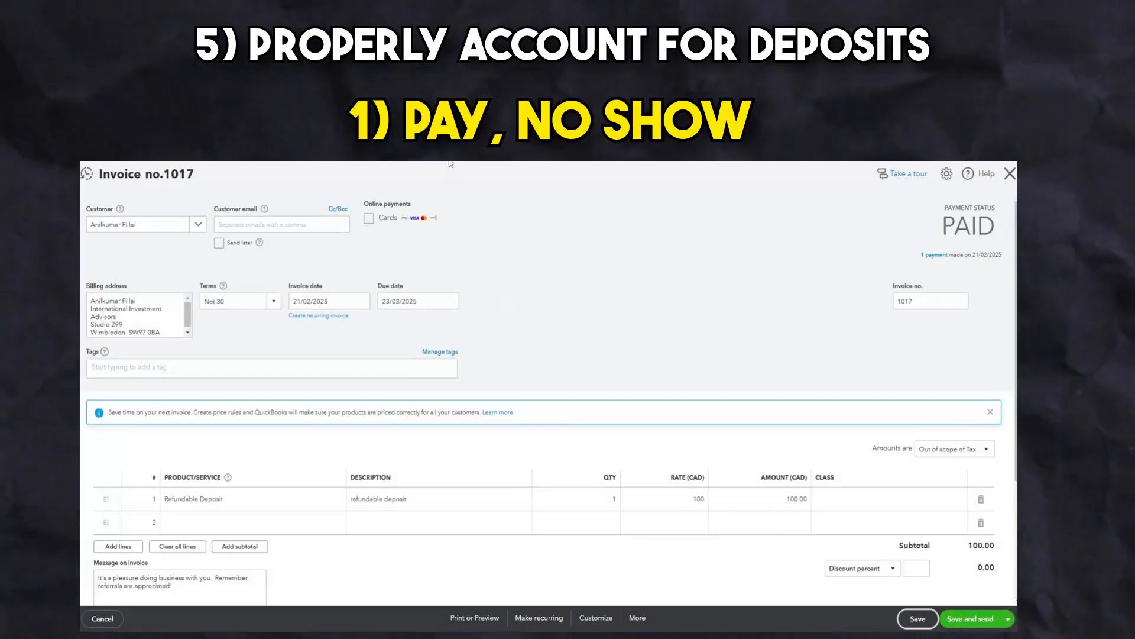
# Step: Add a Refundable Deposit line at a rate of -100 to the paid deposit invoice
pyautogui.click(248, 522)
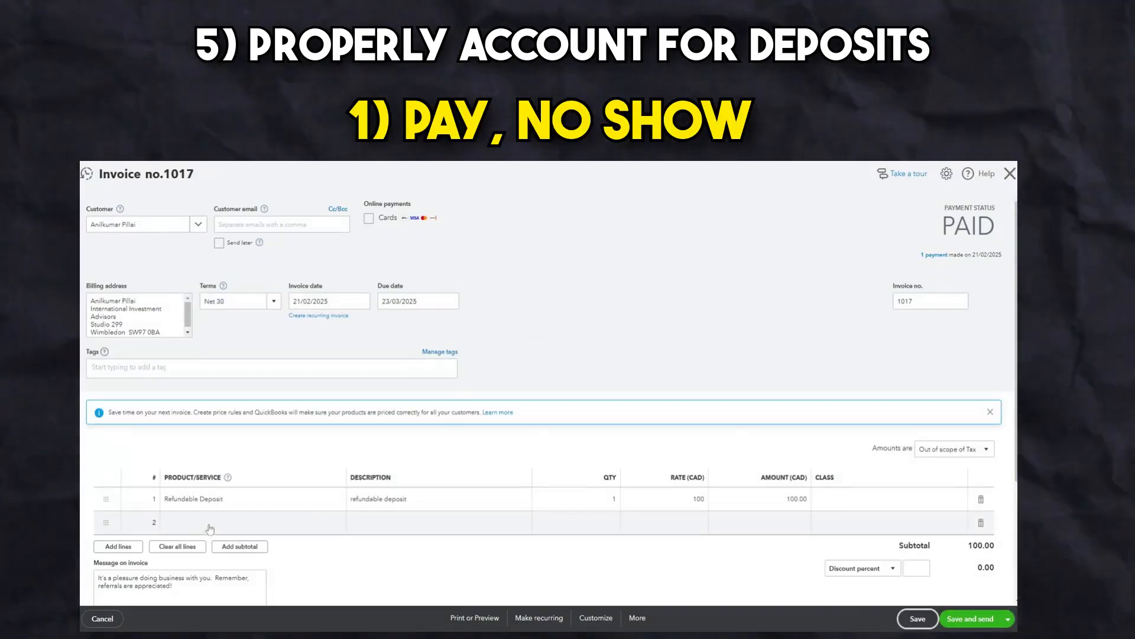
pyautogui.write('refun')
pyautogui.click(216, 506)
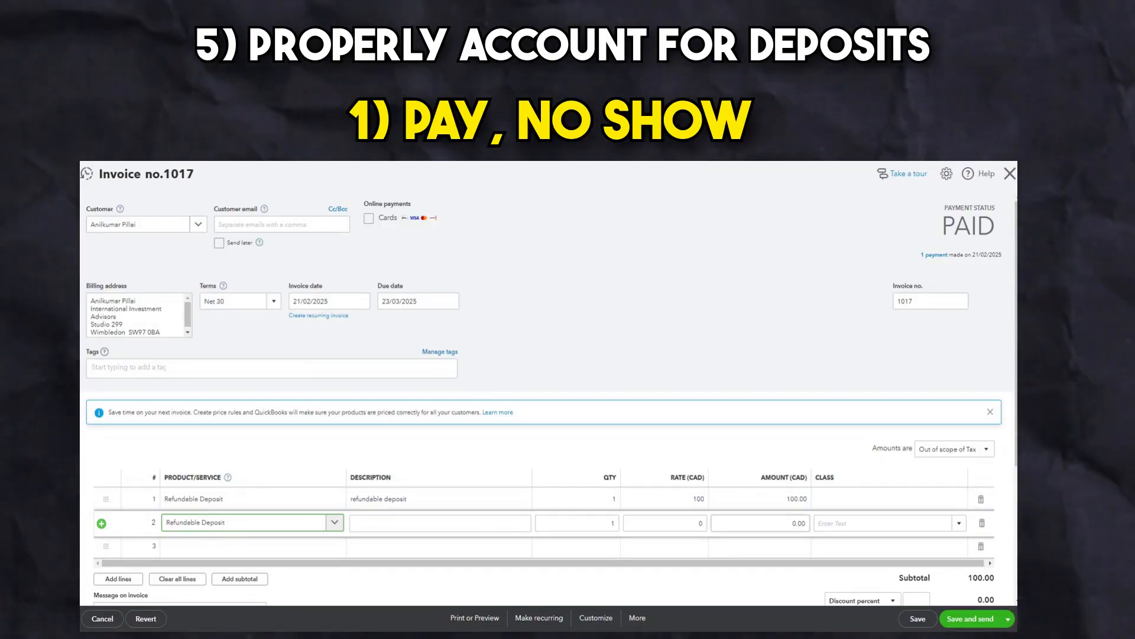
pyautogui.click(700, 523)
pyautogui.write('-100')
pyautogui.press('Tab')
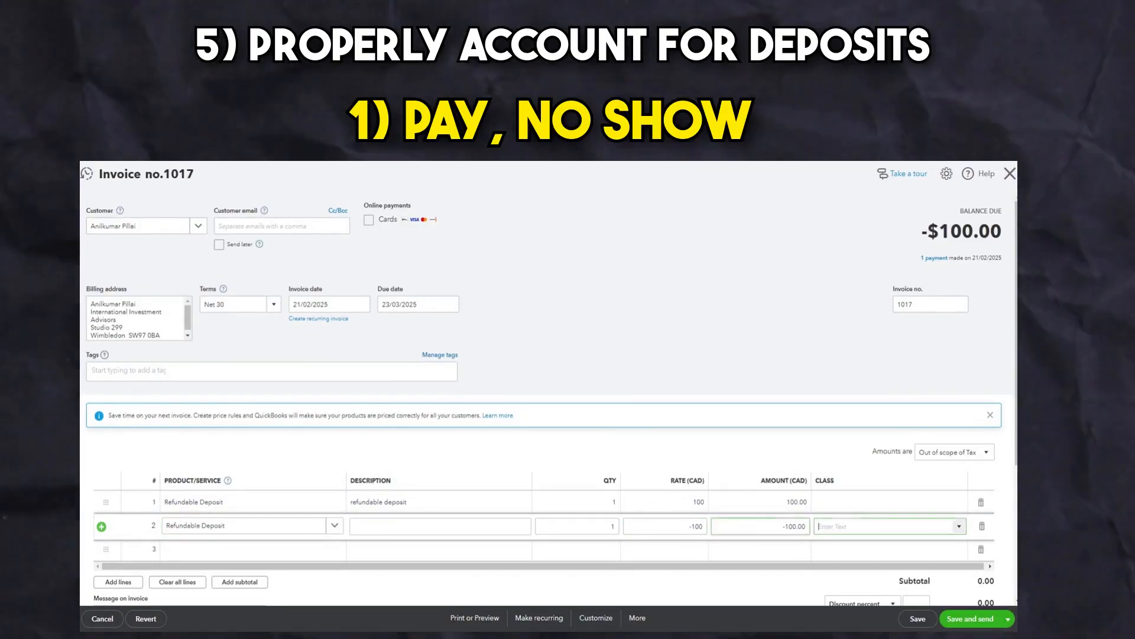
# Step: Add a General services Services line at a rate of 100 below the negative deposit line
pyautogui.click(195, 549)
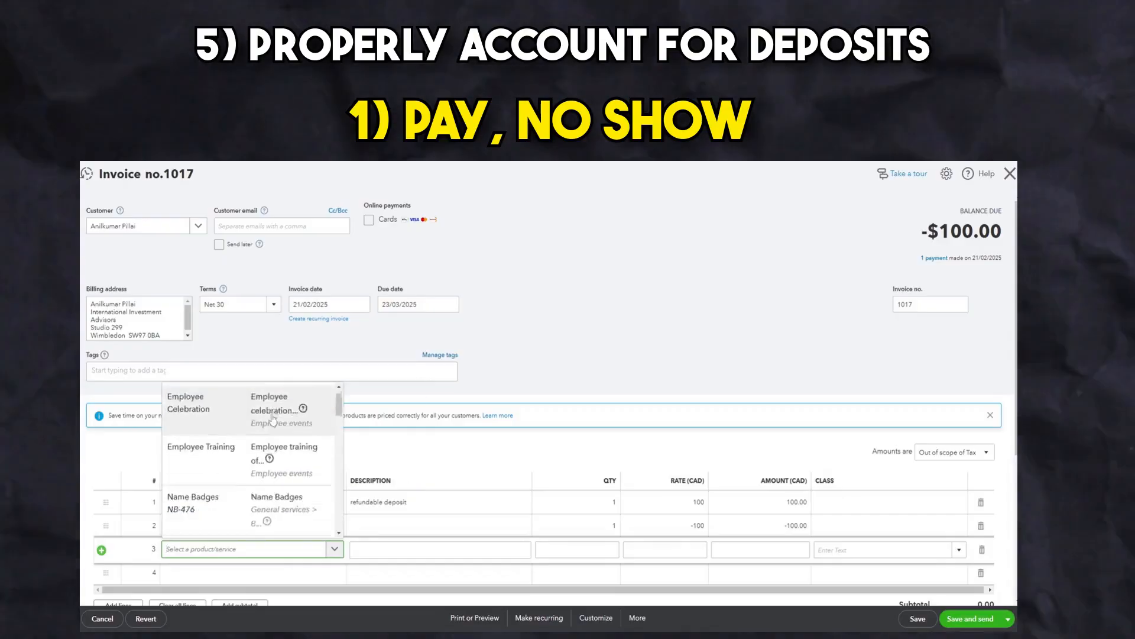
pyautogui.scroll(-3, 253, 465)
pyautogui.click(255, 476)
pyautogui.write('100')
pyautogui.press('Tab')
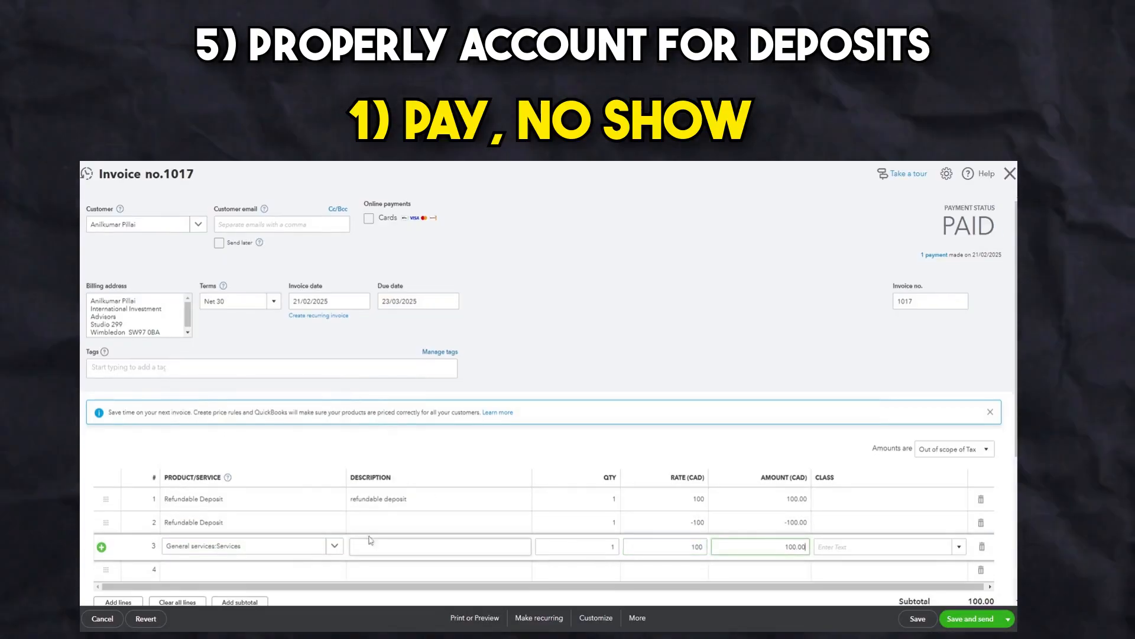
# Step: Describe the -100 line as "to cancel deposit and move to sales" and the Services line as "to recategorize deposit as sales", and save the invoice
pyautogui.click(440, 525)
pyautogui.write('to cancel deposit and move to sales')
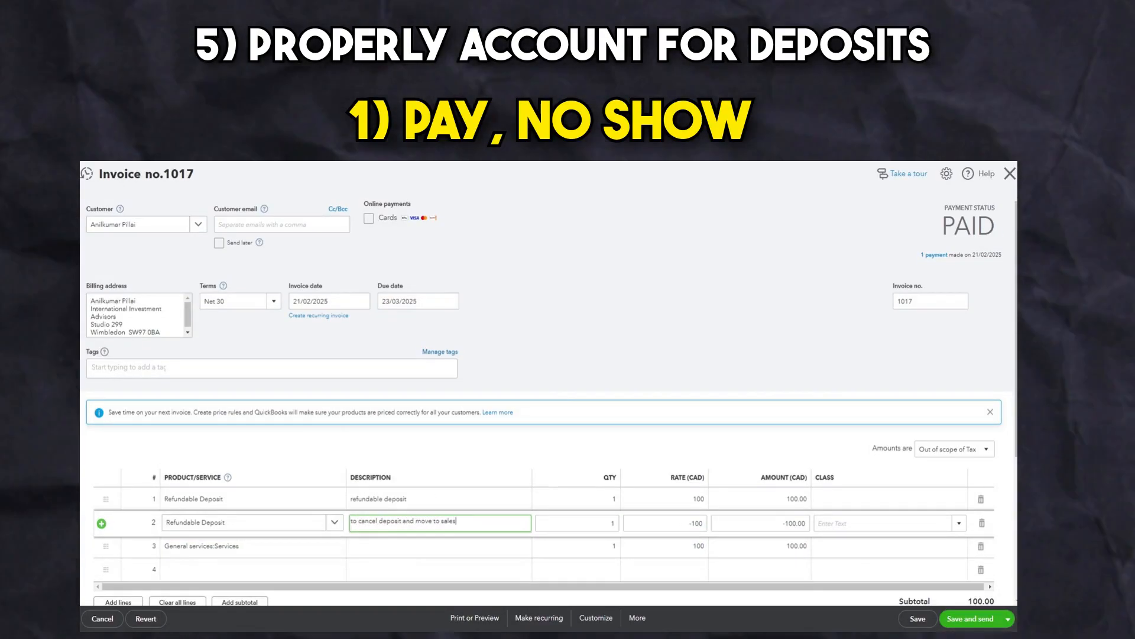
pyautogui.click(440, 547)
pyautogui.write('to re')
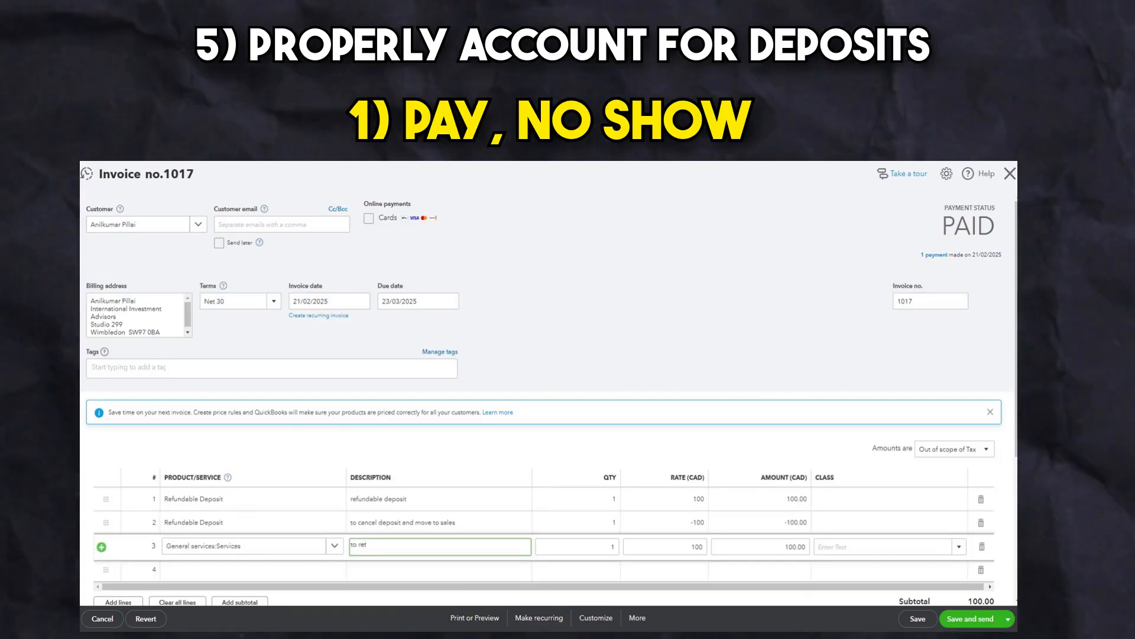
pyautogui.write('categorize deposi')
pyautogui.click(768, 409)
pyautogui.scroll(-4, 768, 409)
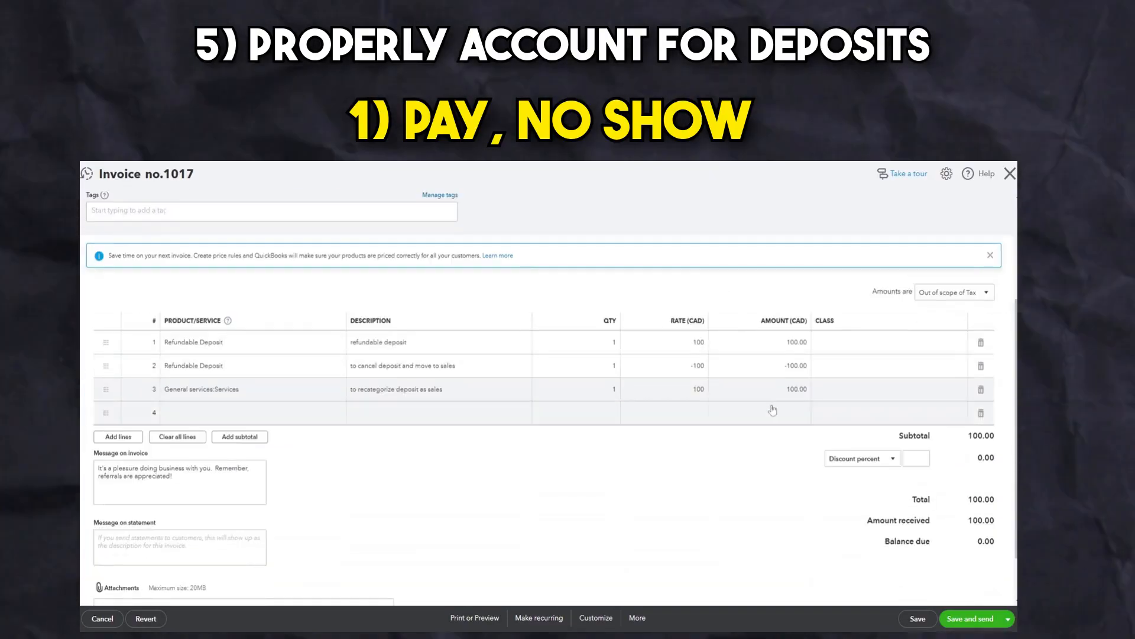
pyautogui.scroll(4, 710, 366)
pyautogui.click(920, 619)
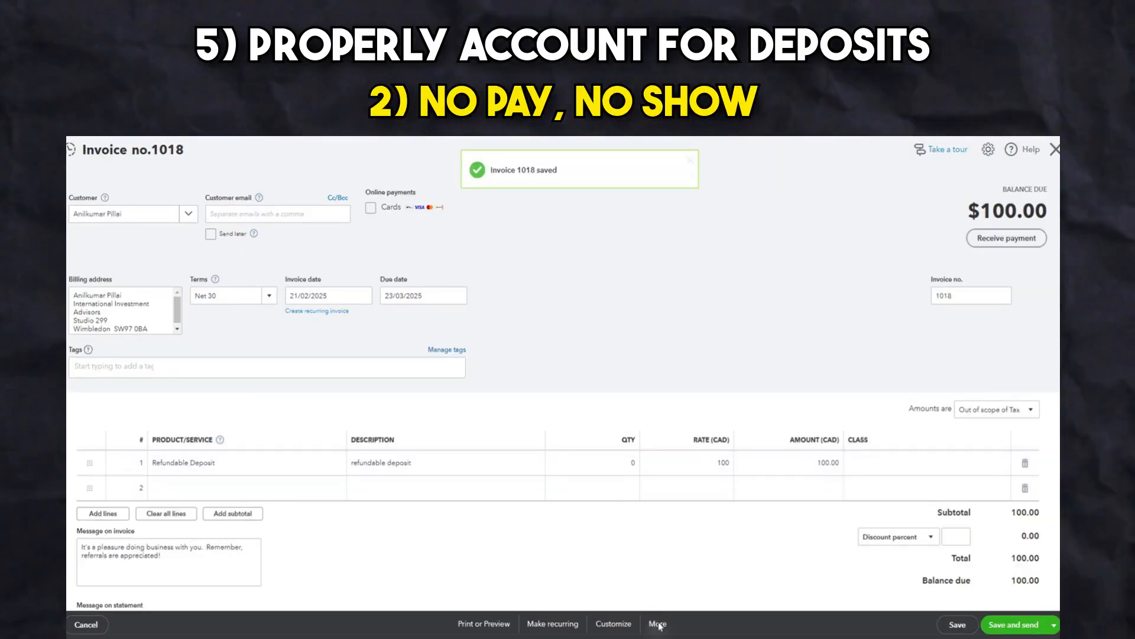
# Step: Void the unpaid $100.00 refundable deposit invoice and confirm the void
pyautogui.click(658, 624)
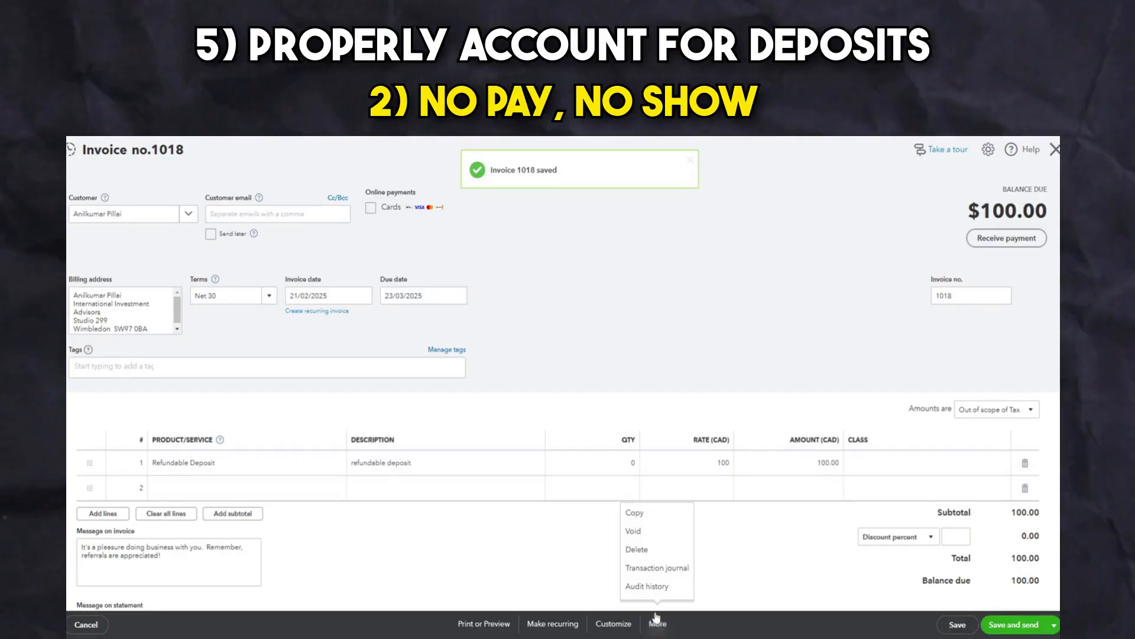
pyautogui.click(634, 531)
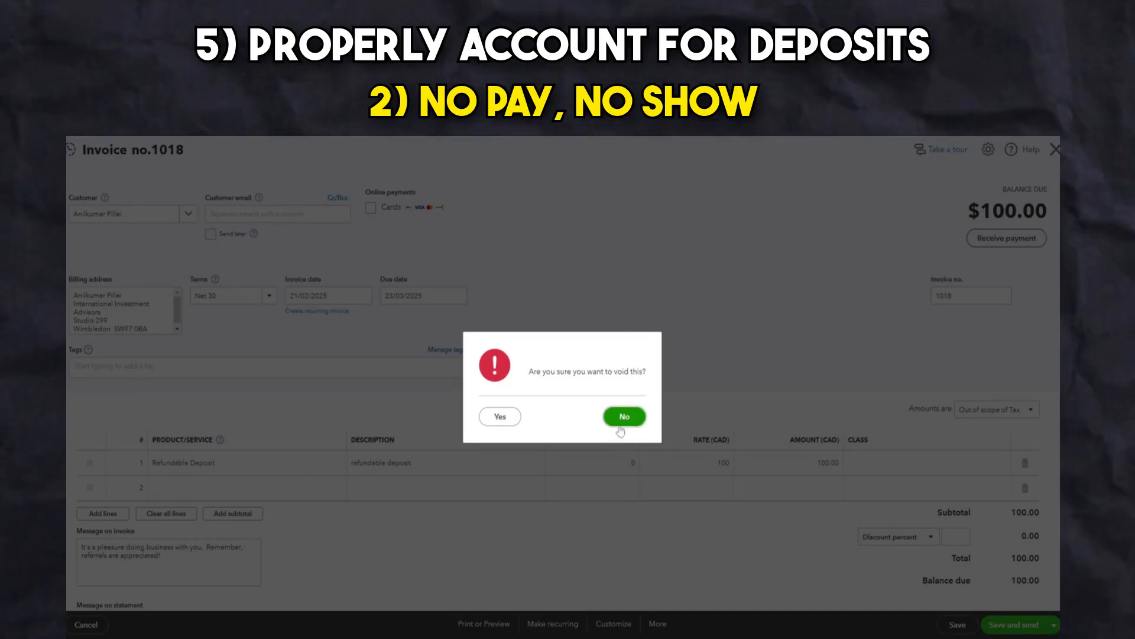
pyautogui.click(500, 417)
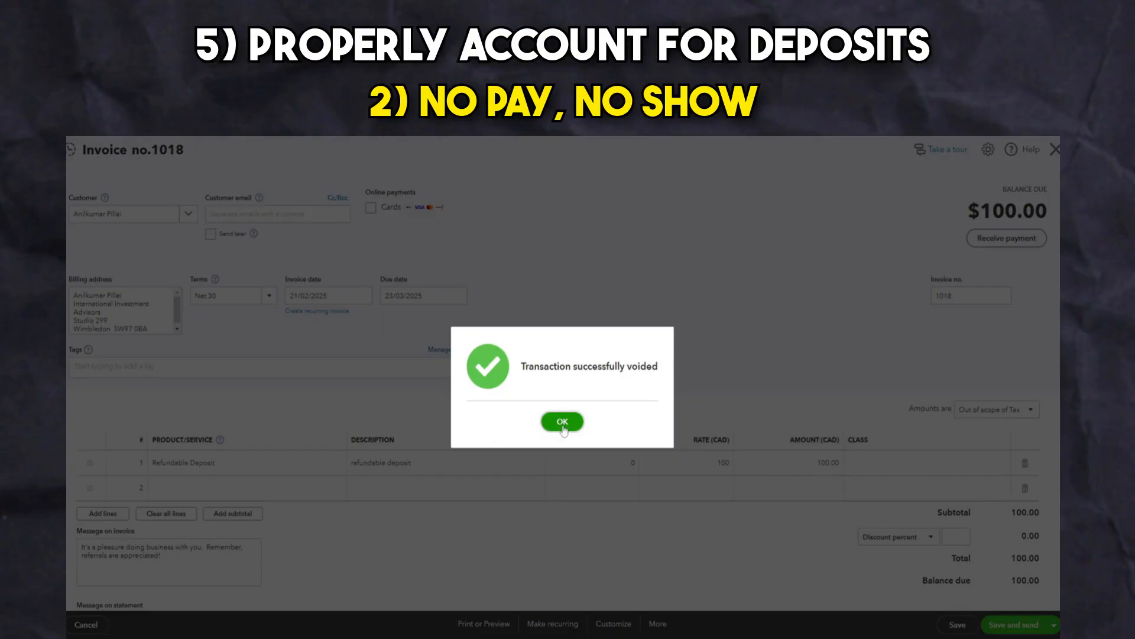
pyautogui.click(563, 422)
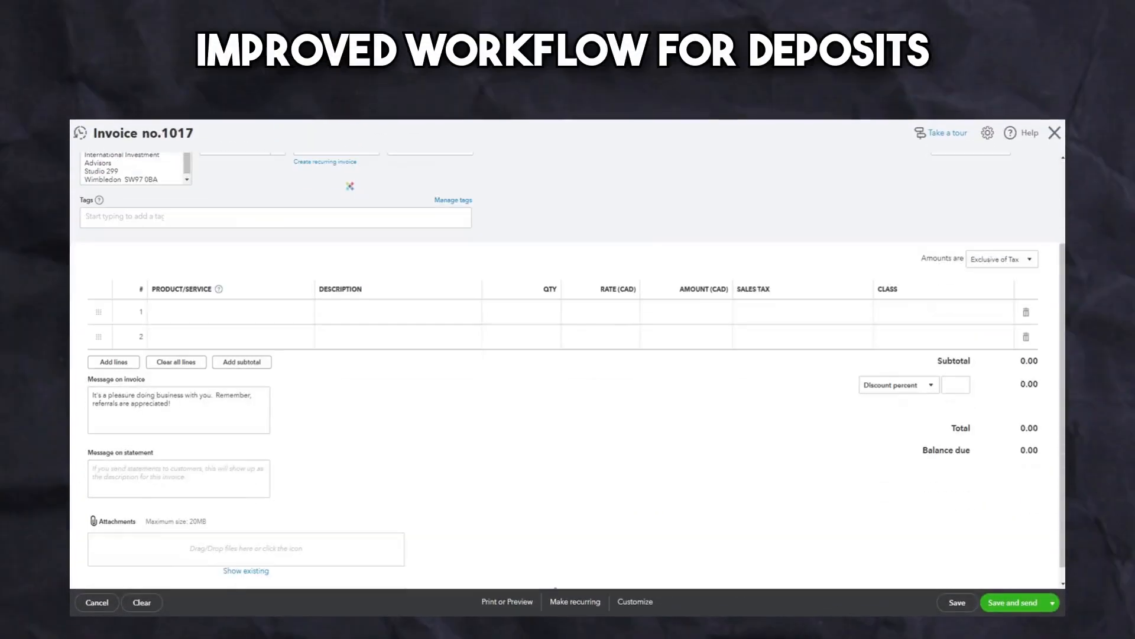
# Step: Fill the new invoice with a Refundable Deposit line at 100, described "refundable deposit", with amounts Out of scope of Tax, and save it
pyautogui.click(160, 313)
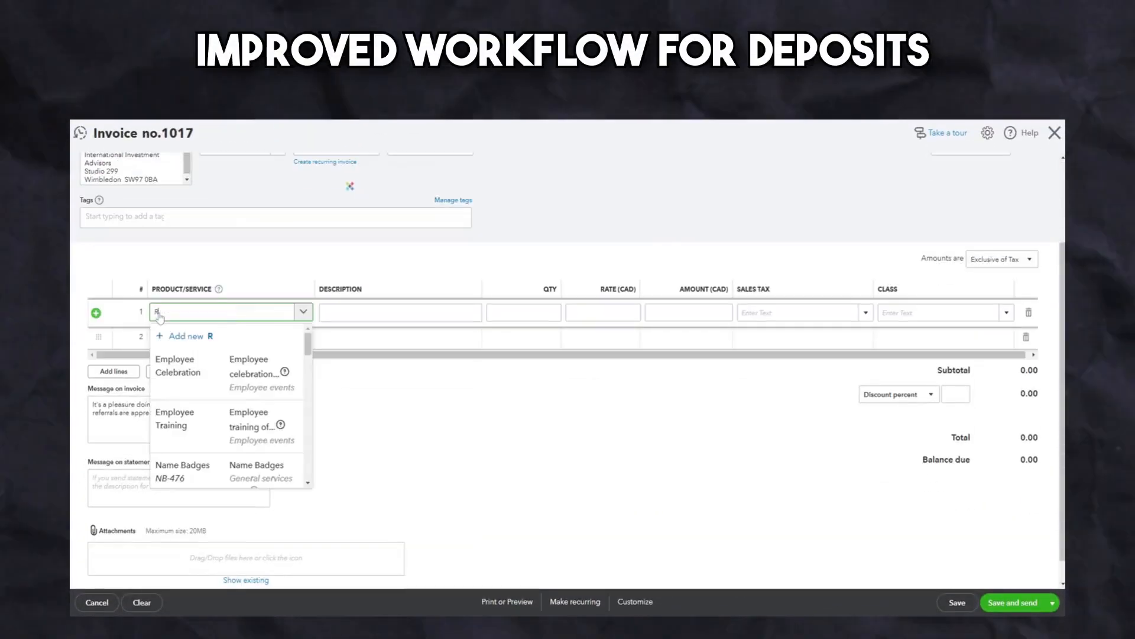
pyautogui.write('Ref')
pyautogui.click(190, 359)
pyautogui.click(612, 313)
pyautogui.write('100')
pyautogui.click(992, 304)
pyautogui.click(996, 353)
pyautogui.scroll(-1, 779, 379)
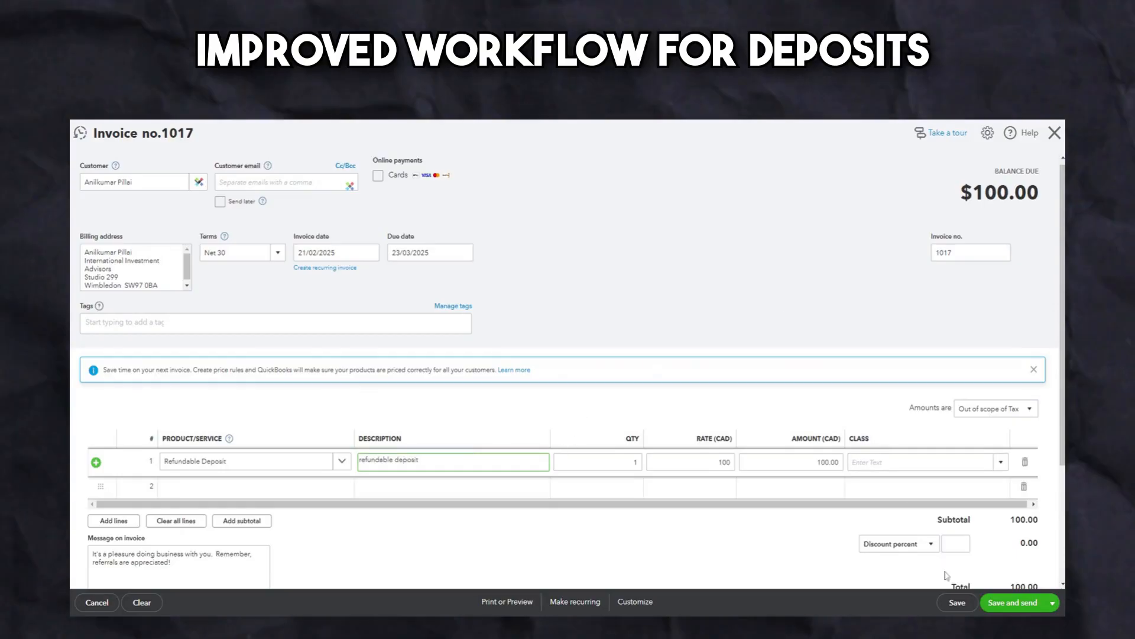
pyautogui.click(957, 602)
# Step: Receive the invoice's 100.00 payment by Credit Card, deposited to Chequing, and save and close it
pyautogui.click(1001, 224)
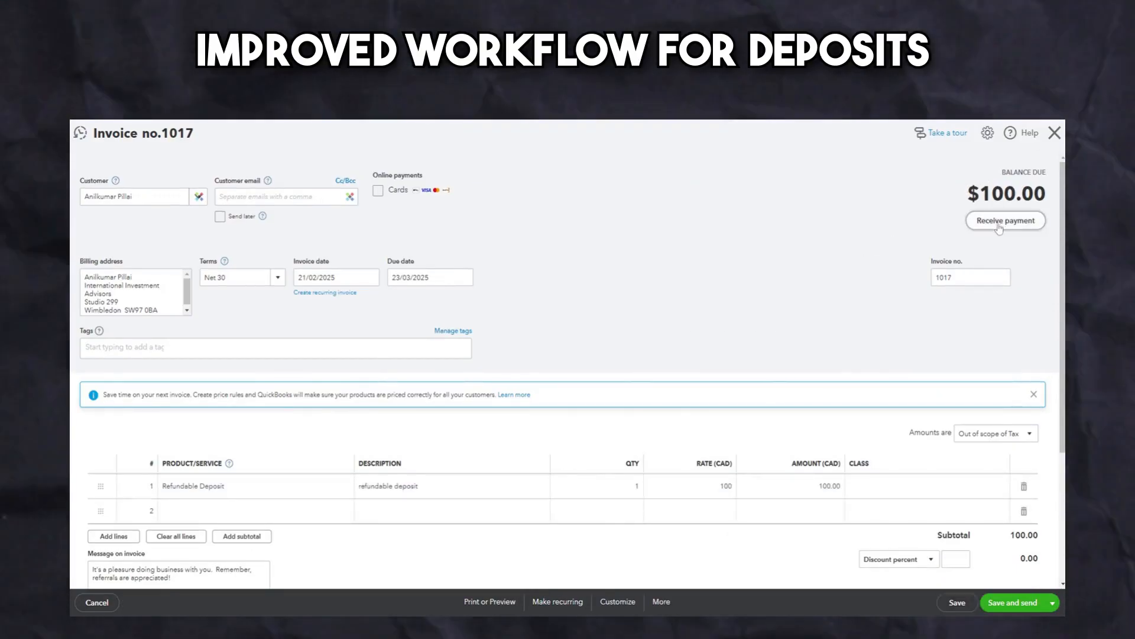
pyautogui.scroll(-1, 639, 252)
pyautogui.scroll(1, 639, 253)
pyautogui.click(412, 295)
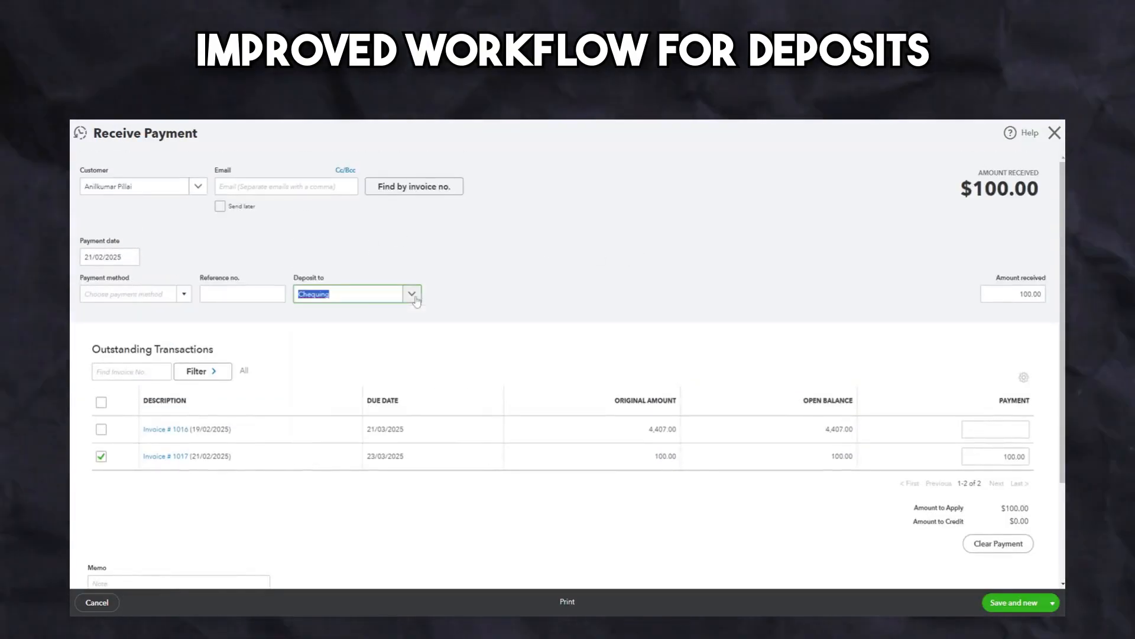
pyautogui.click(184, 293)
pyautogui.click(127, 371)
pyautogui.click(412, 295)
pyautogui.click(672, 263)
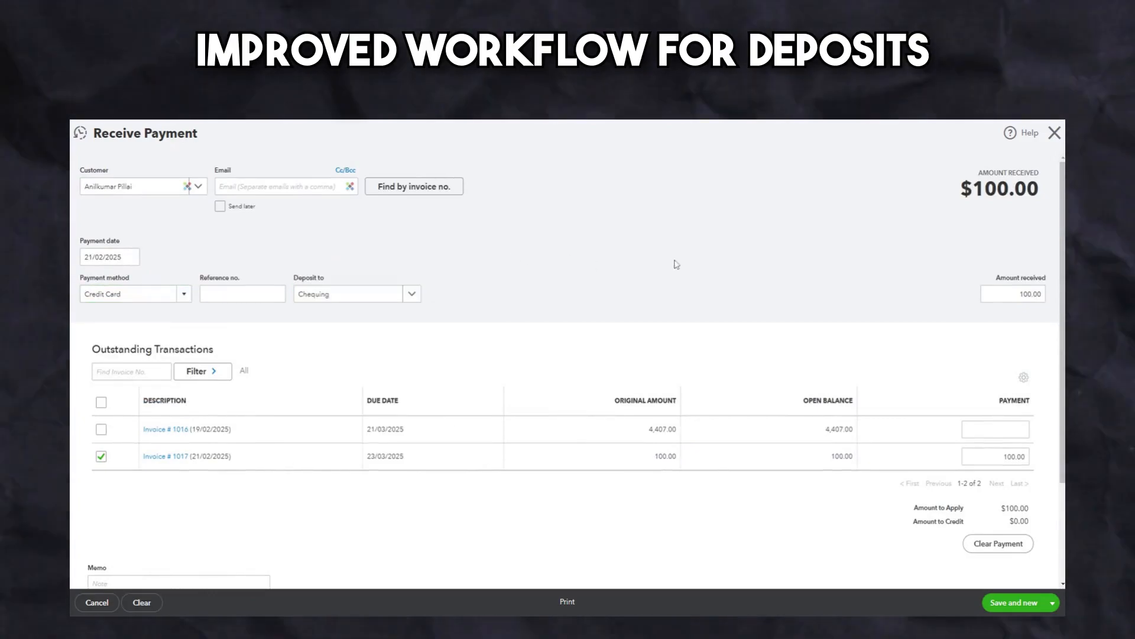
pyautogui.click(1052, 603)
pyautogui.click(1005, 568)
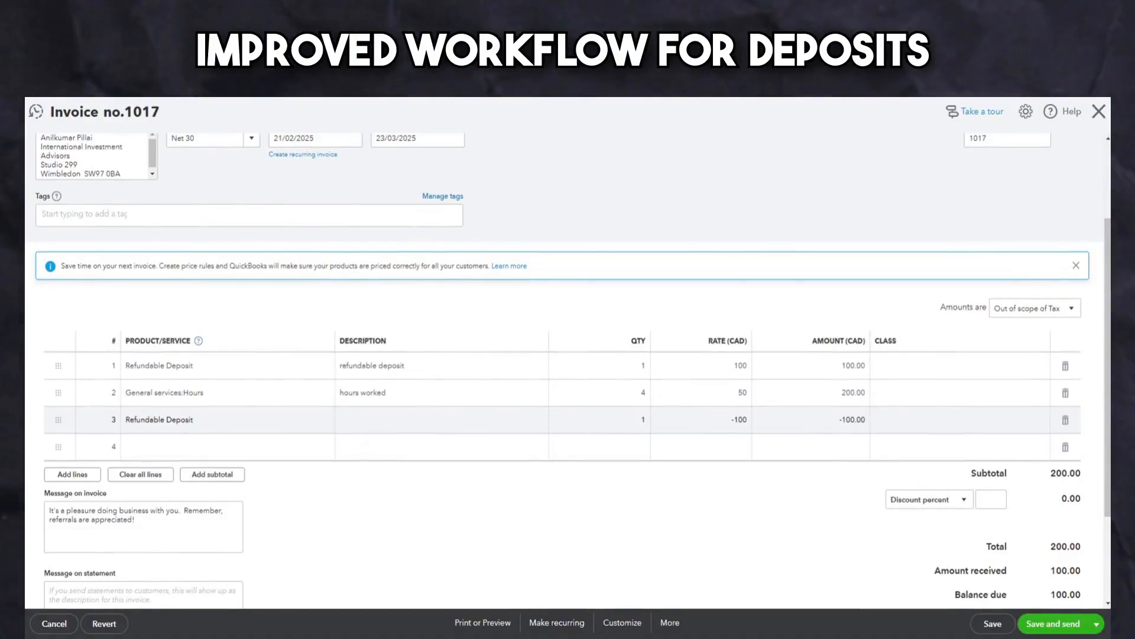
# Step: Describe the -100 Refundable Deposit line as "return deposit" and save the invoice, accepting the change to the linked transaction
pyautogui.click(366, 427)
pyautogui.write('return deposit')
pyautogui.click(601, 321)
pyautogui.scroll(-4, 600, 322)
pyautogui.scroll(6, 577, 603)
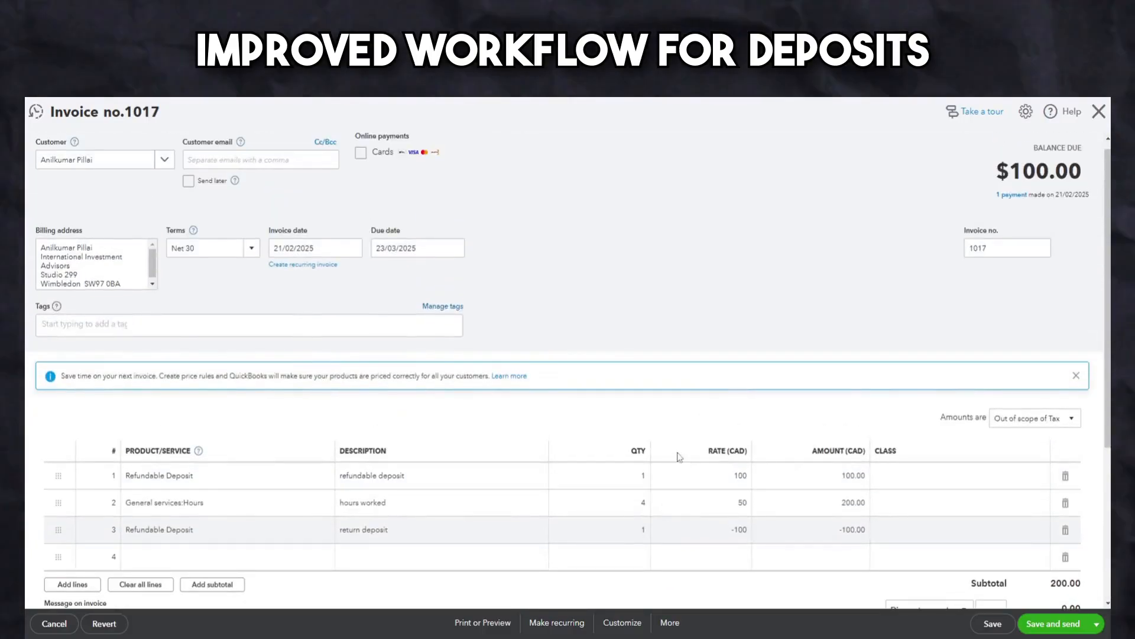
pyautogui.scroll(-2, 455, 405)
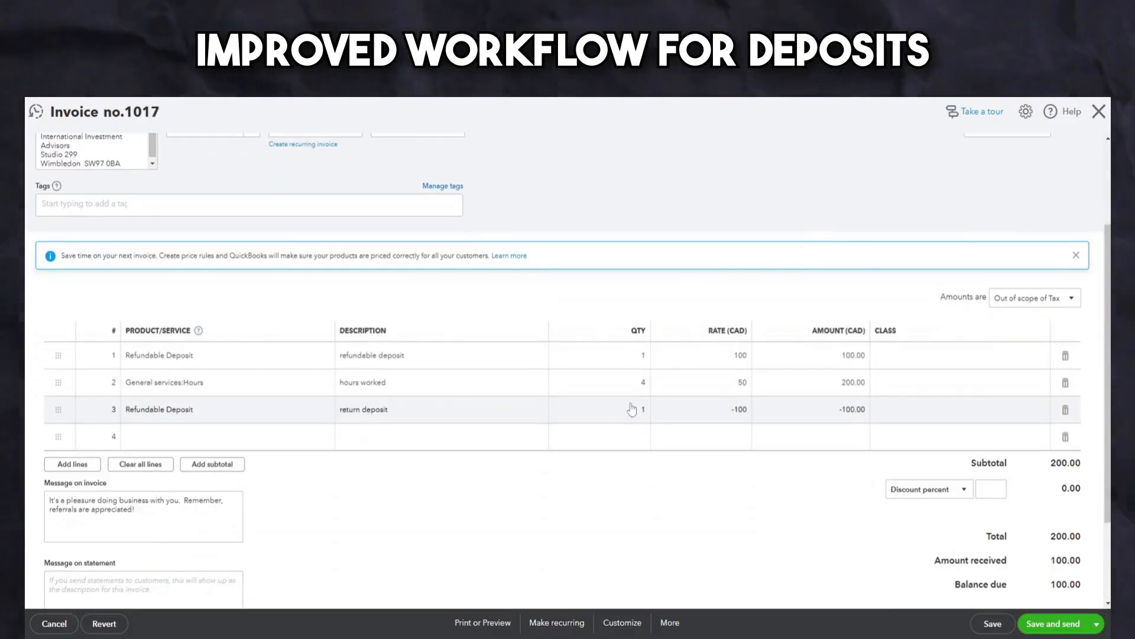
pyautogui.click(992, 623)
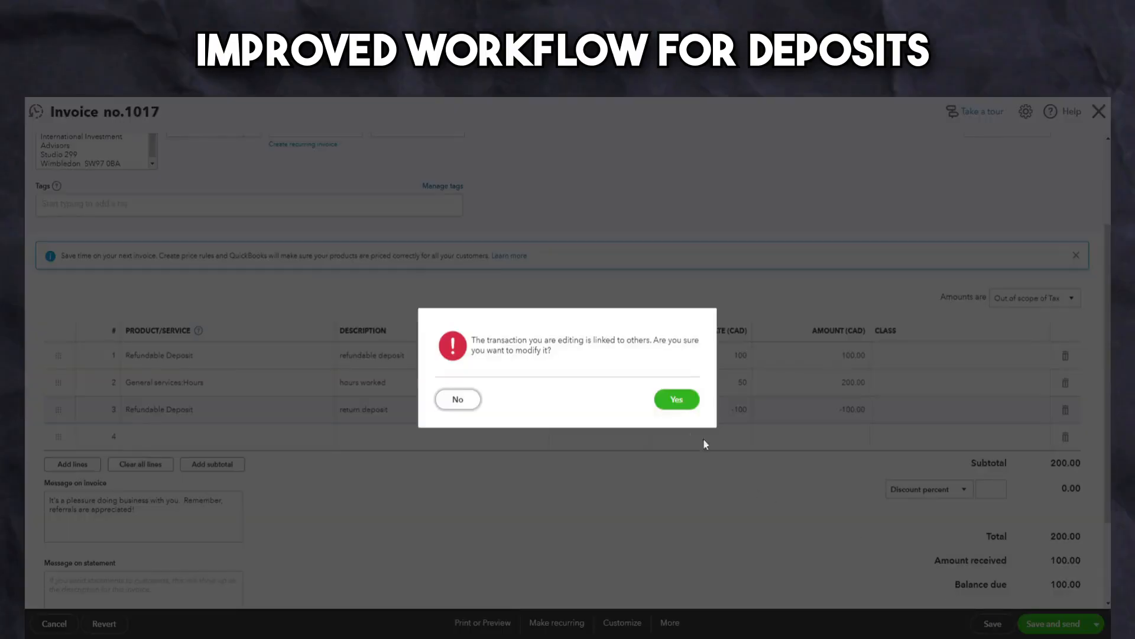
pyautogui.click(675, 398)
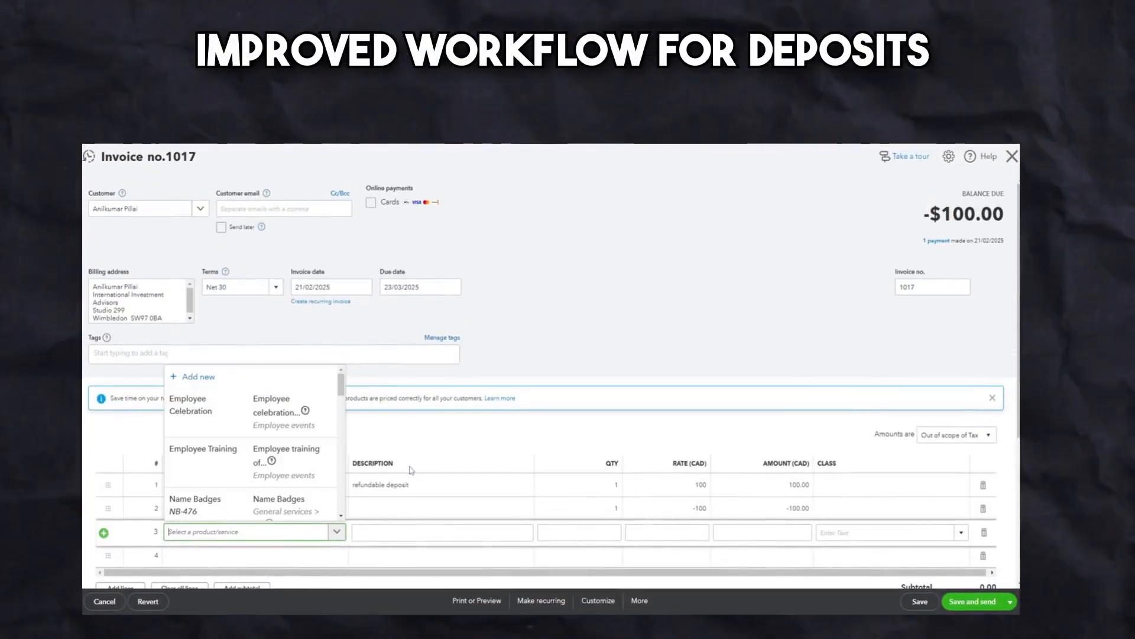
# Step: Add a Services line at a rate of 100 as the third line of the no-show customer's paid invoice
pyautogui.scroll(-2, 257, 444)
pyautogui.scroll(-3, 258, 445)
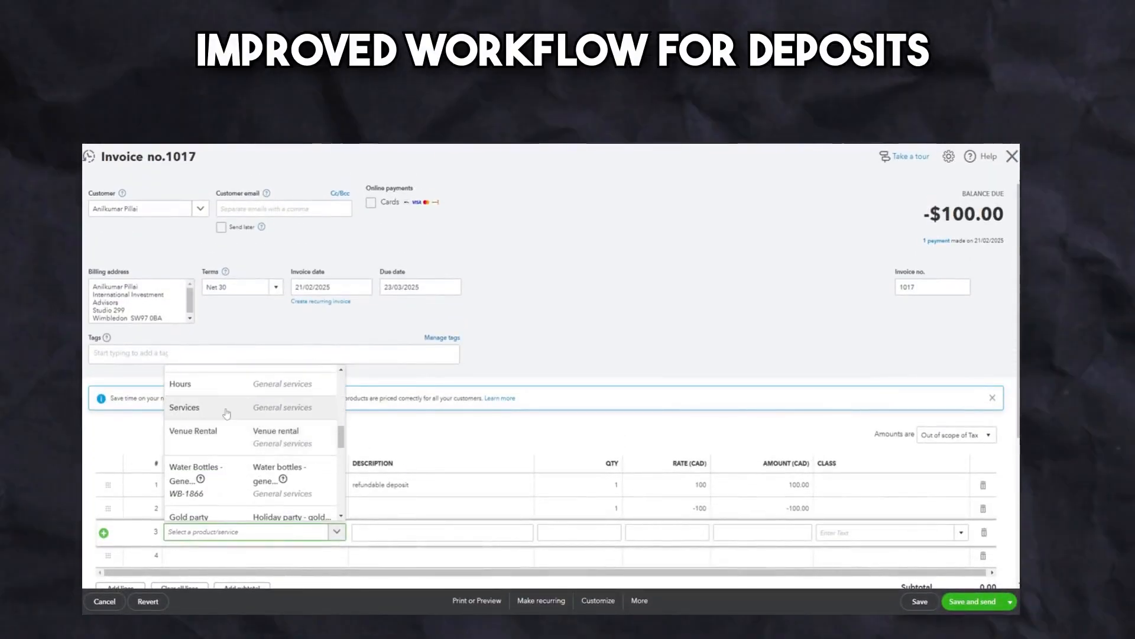
pyautogui.click(228, 409)
pyautogui.click(700, 532)
pyautogui.write('100')
pyautogui.press('Tab')
# Step: Enter the descriptions "to cancel deposit and move to sales" for the -100 line and "to recategorize deposit as sales" for Services, and save
pyautogui.click(442, 507)
pyautogui.write('to cancel deposit and move to s')
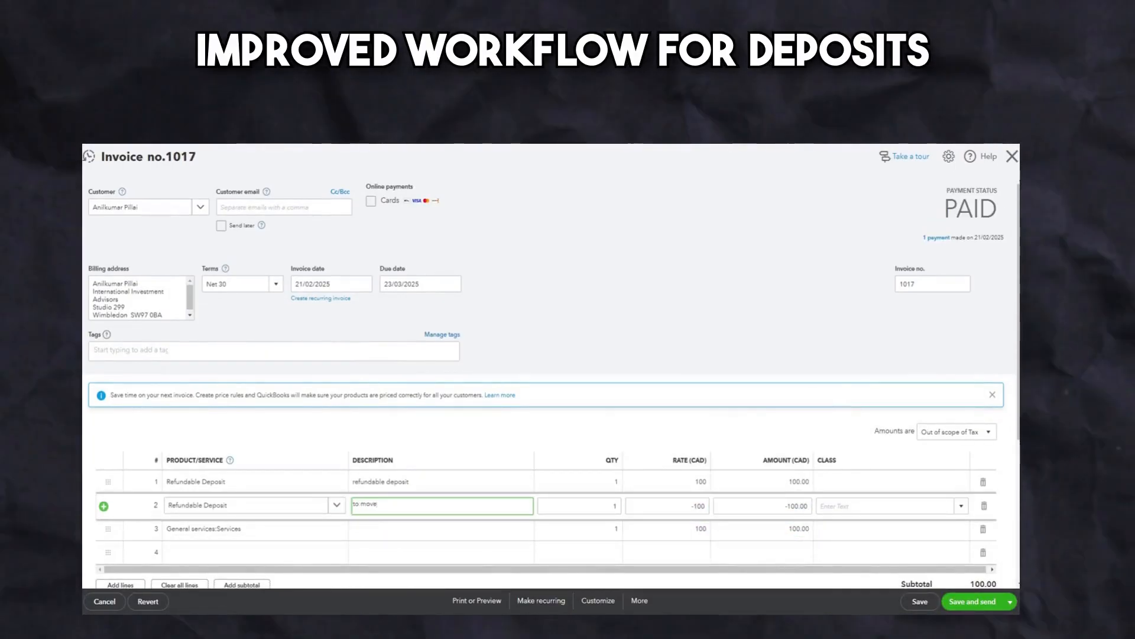
pyautogui.write('ales')
pyautogui.click(442, 529)
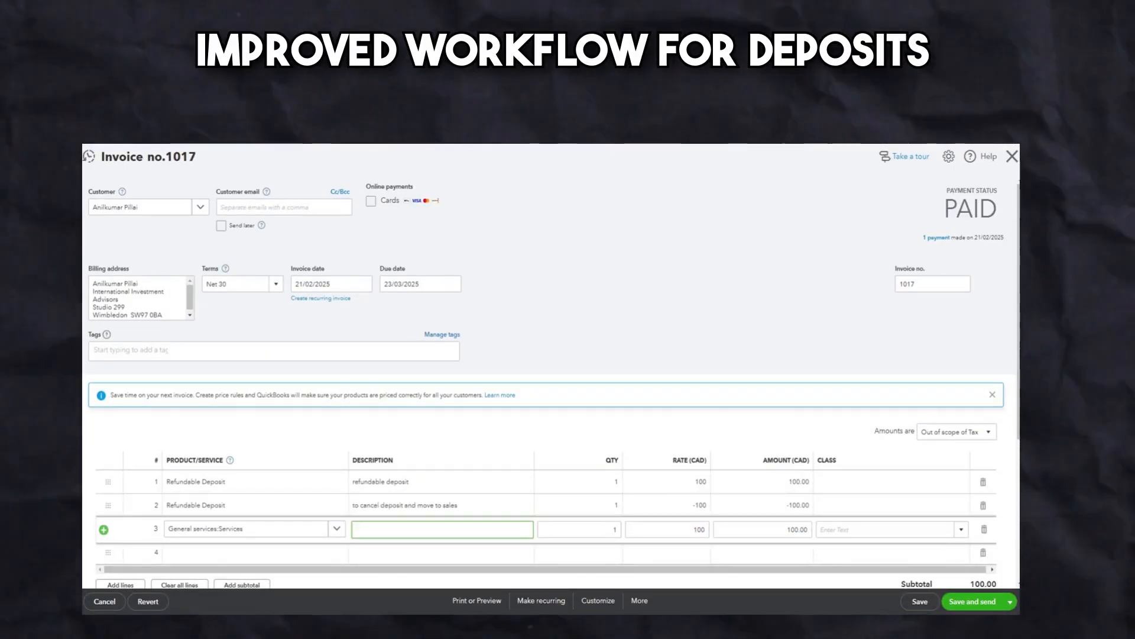
pyautogui.write('to recategorize depo')
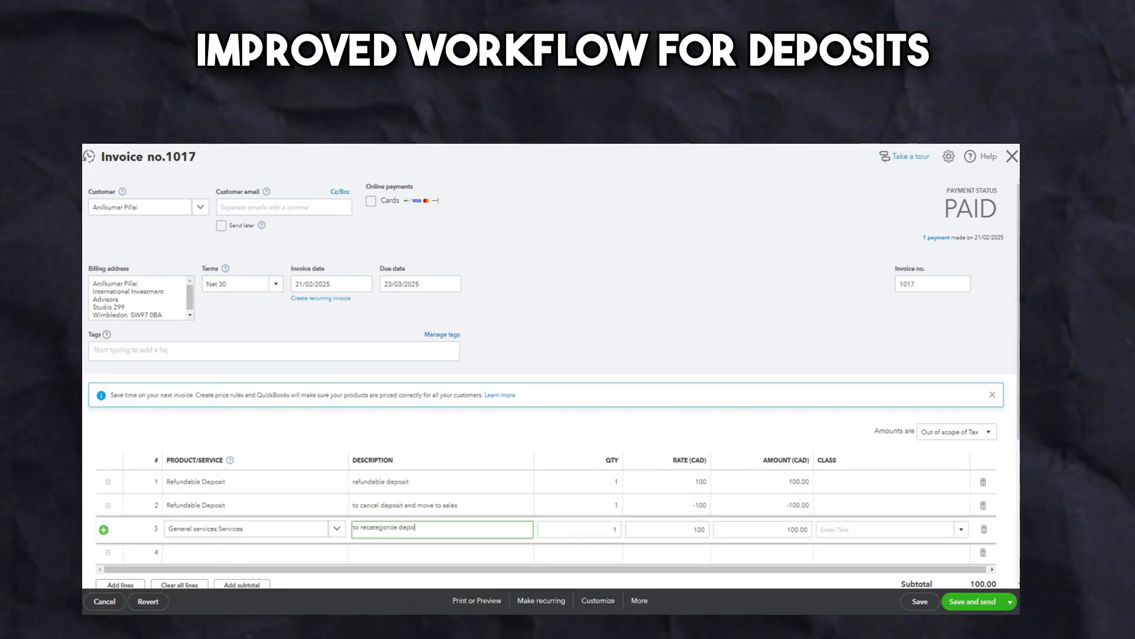
pyautogui.write('sit as sales')
pyautogui.click(705, 262)
pyautogui.scroll(-3, 695, 470)
pyautogui.scroll(3, 695, 470)
pyautogui.scroll(-3, 828, 532)
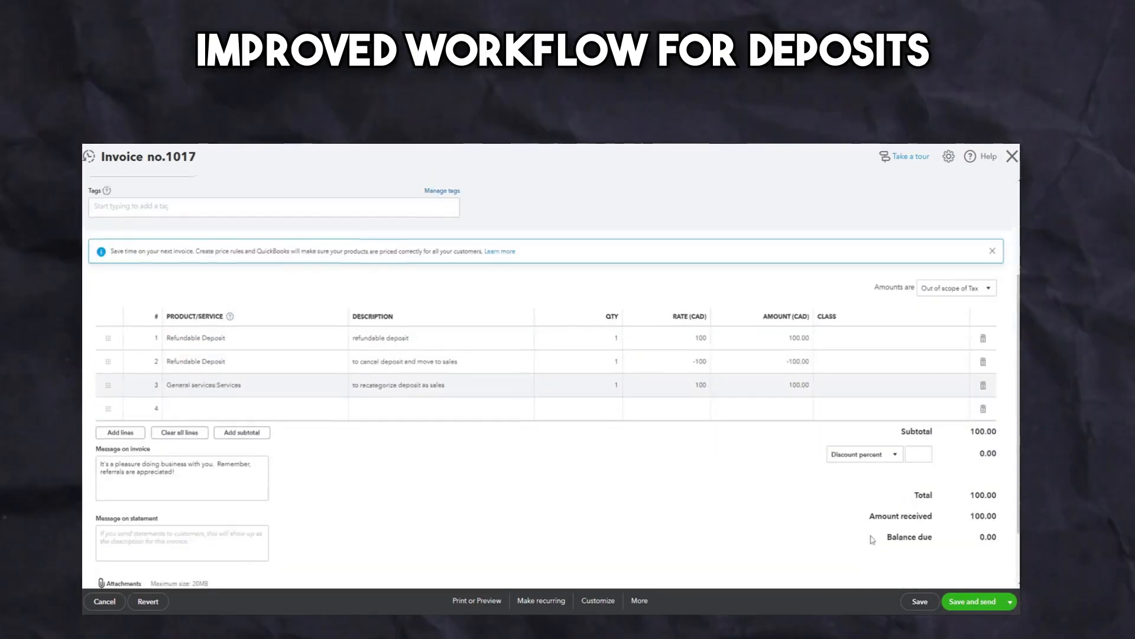
pyautogui.scroll(3, 871, 542)
pyautogui.click(919, 601)
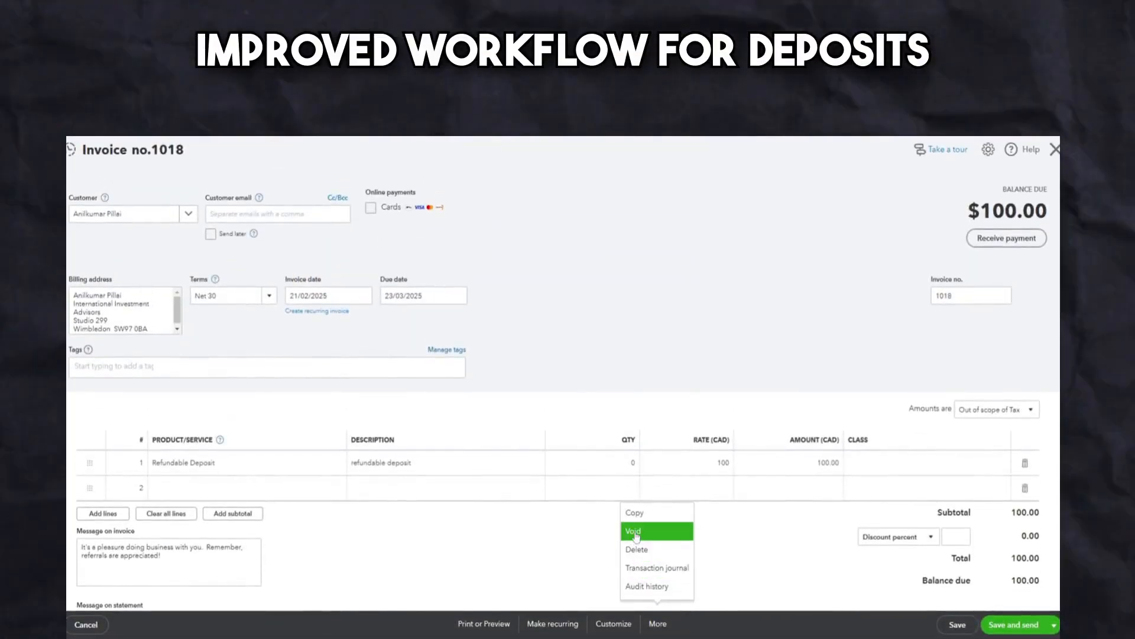
# Step: Void the refundable deposit invoice that has an unpaid balance of $100.00
pyautogui.click(635, 533)
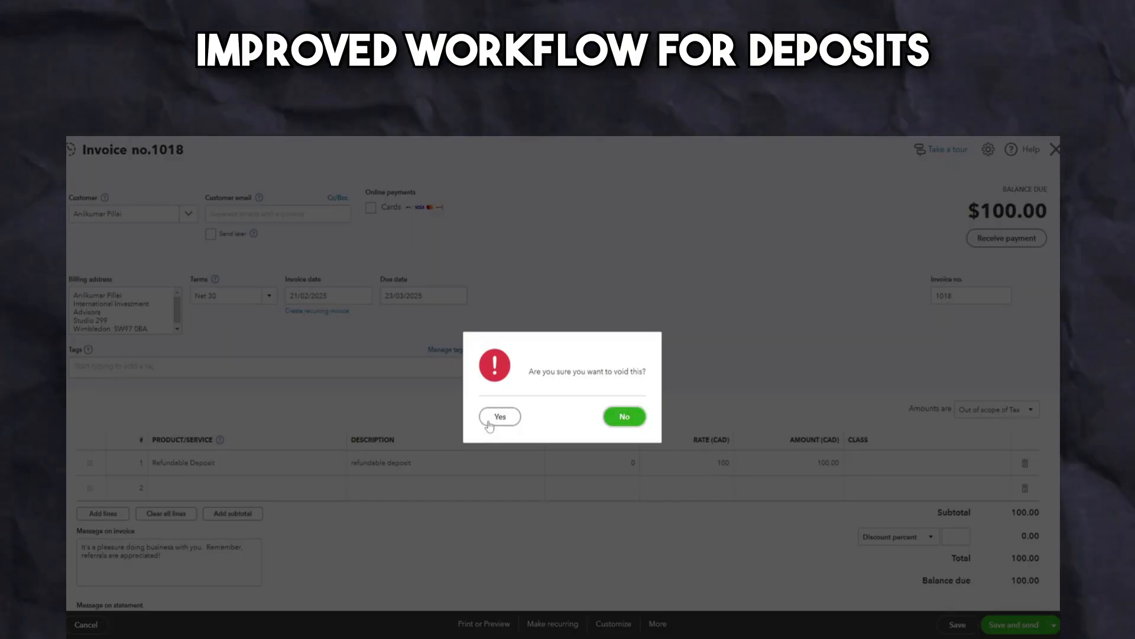
pyautogui.click(489, 423)
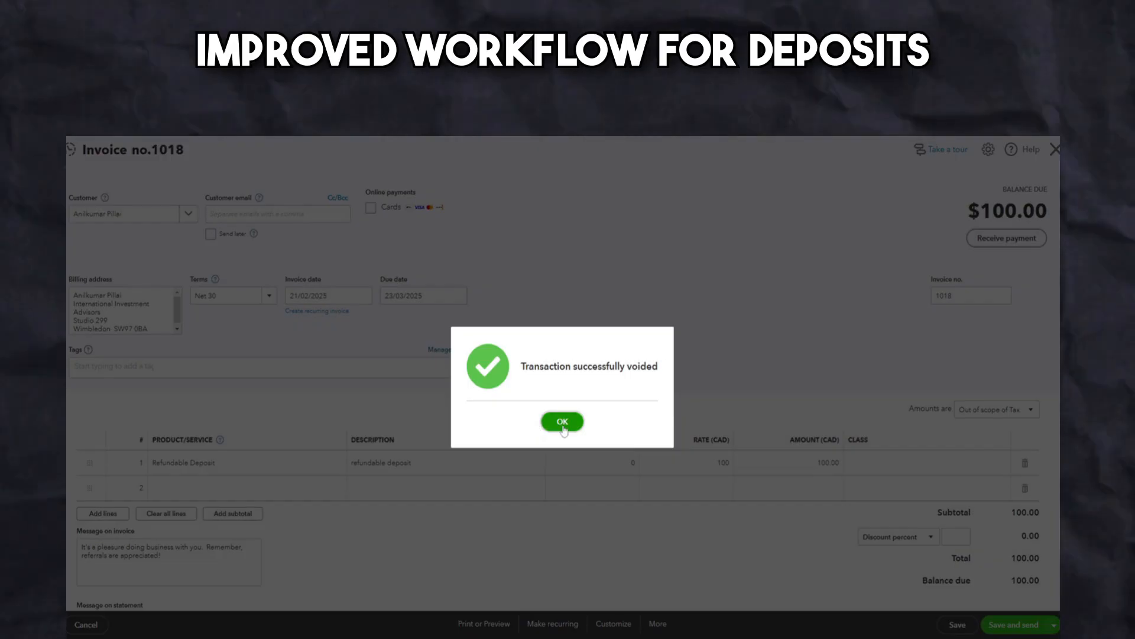
pyautogui.click(563, 427)
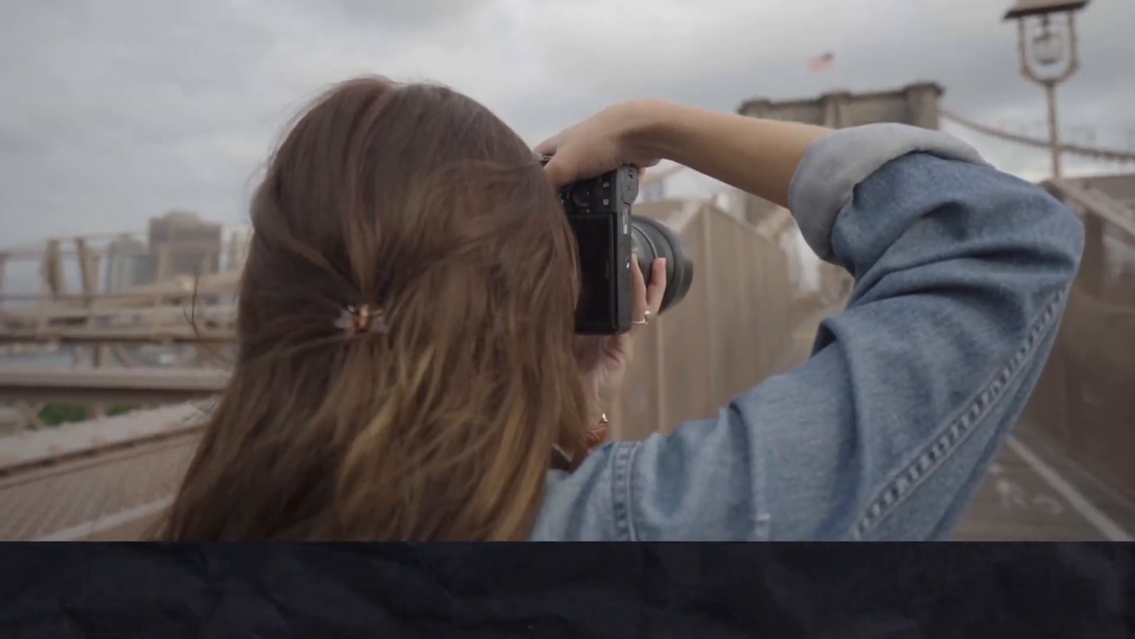